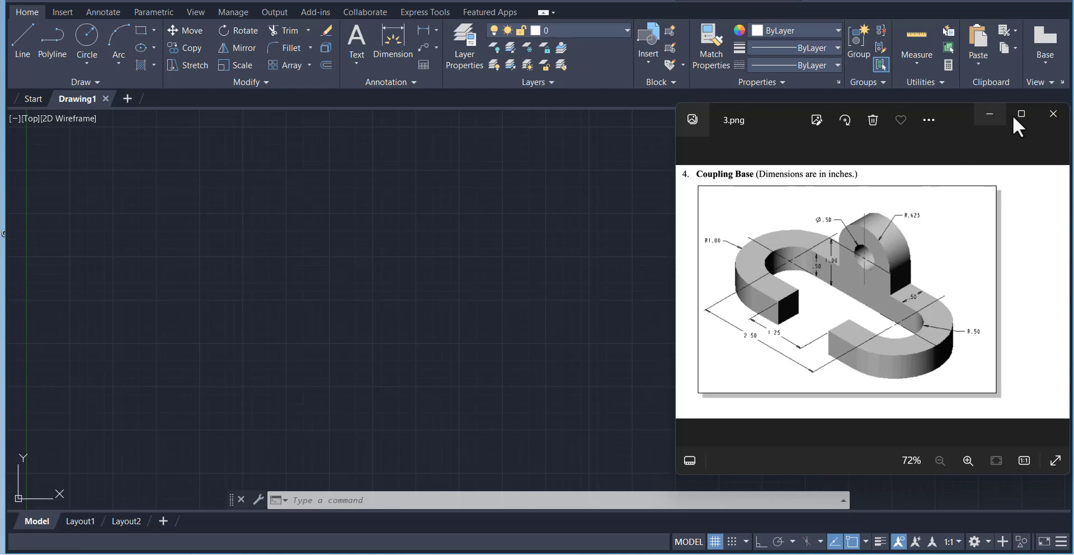
- Put away the reference picture of the coupling base and turn off the drawing grid
{"action": "left_click", "coordinate": [1044, 118]}
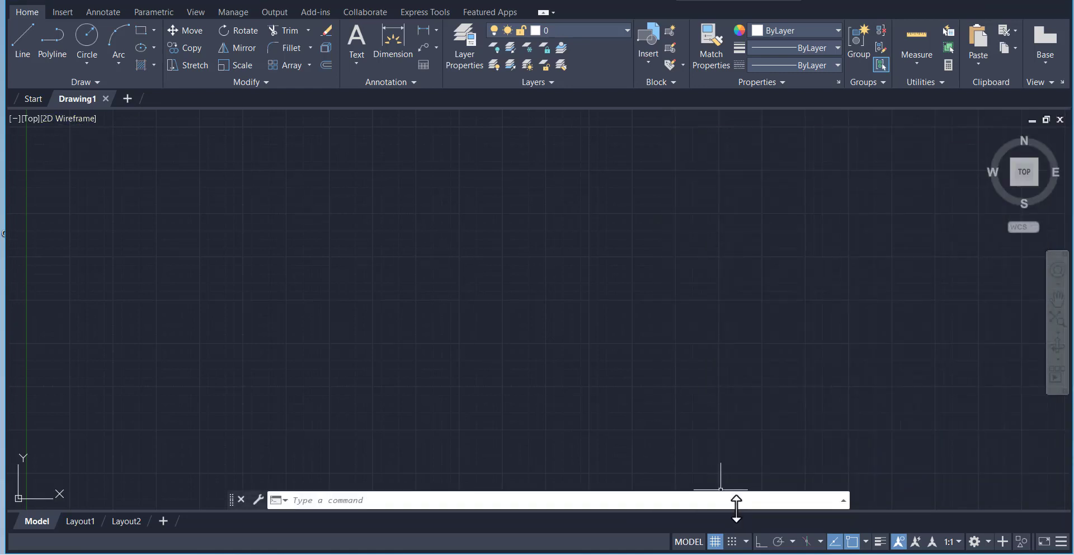
{"action": "left_click", "coordinate": [716, 542]}
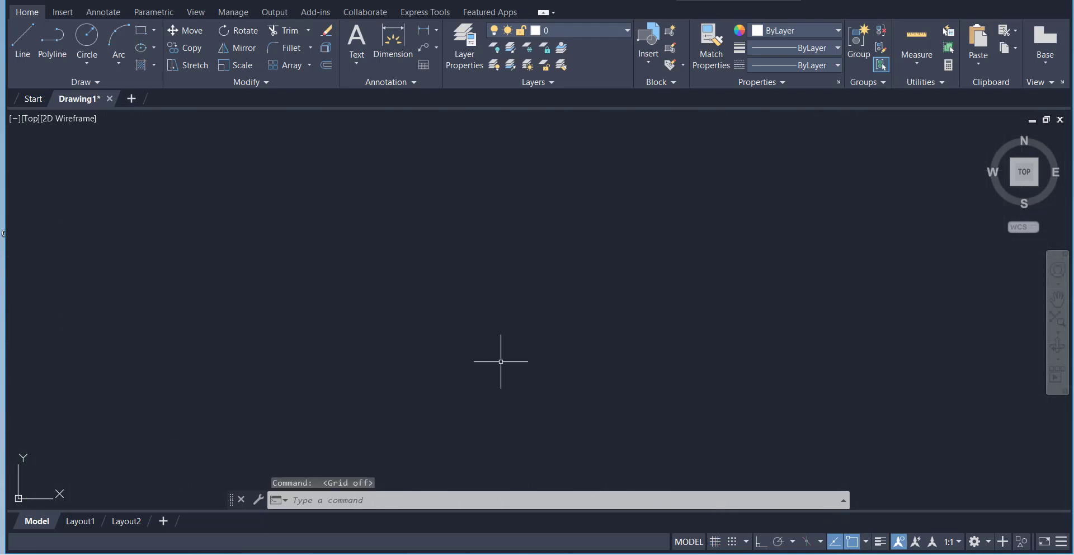
- Draw a circle with a radius of 1 in the empty drawing area
{"action": "left_click", "coordinate": [25, 48]}
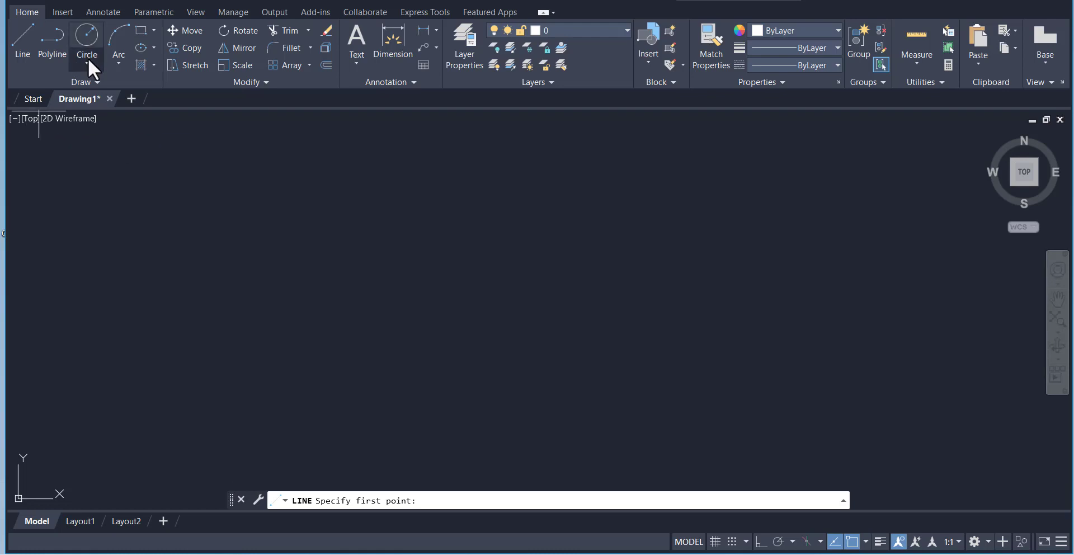
{"action": "left_click", "coordinate": [89, 35]}
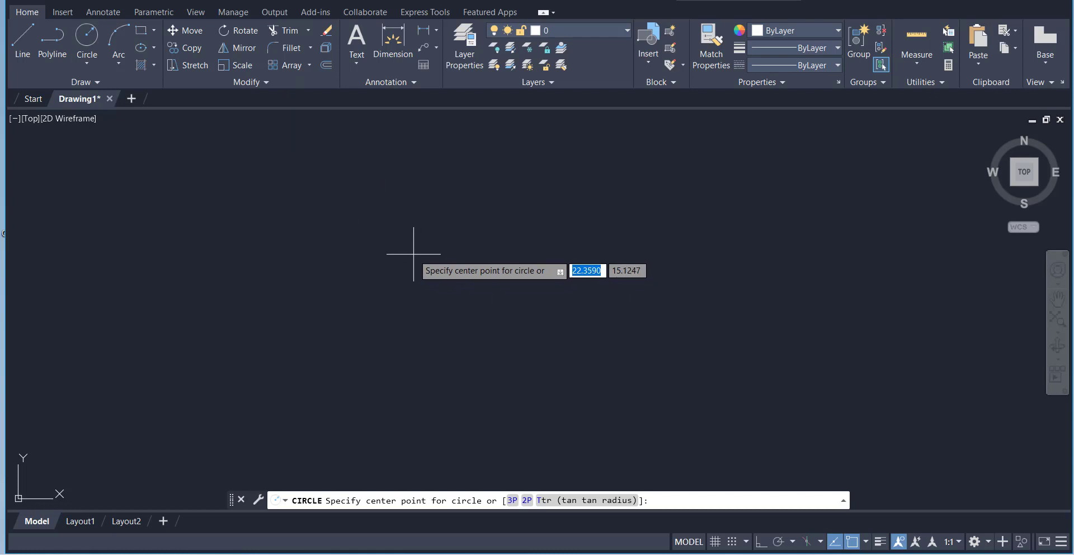
{"action": "left_click", "coordinate": [401, 227]}
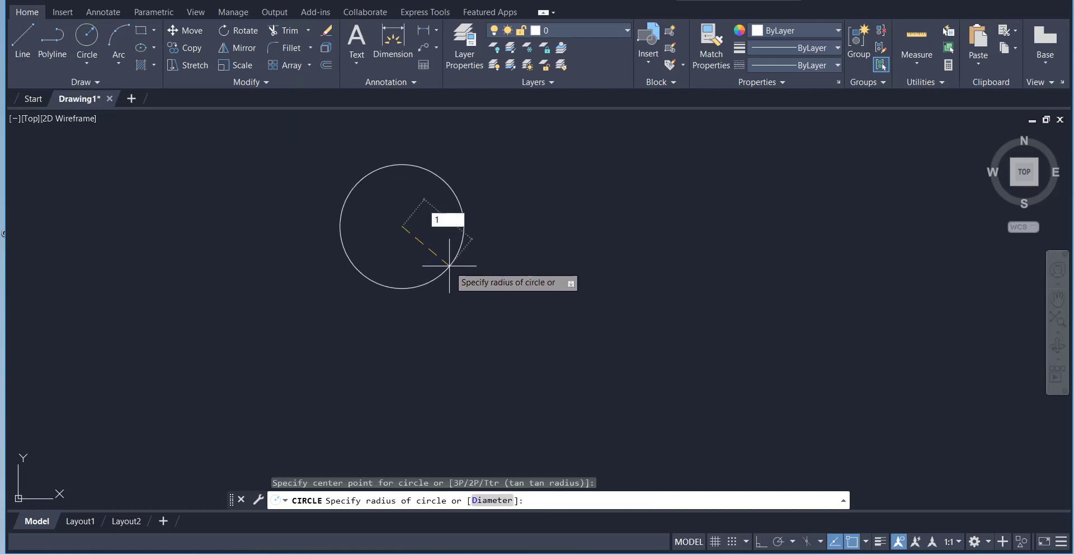
{"action": "key", "text": "Return"}
{"action": "scroll", "coordinate": [414, 201], "scroll_direction": "up", "scroll_amount": 2}
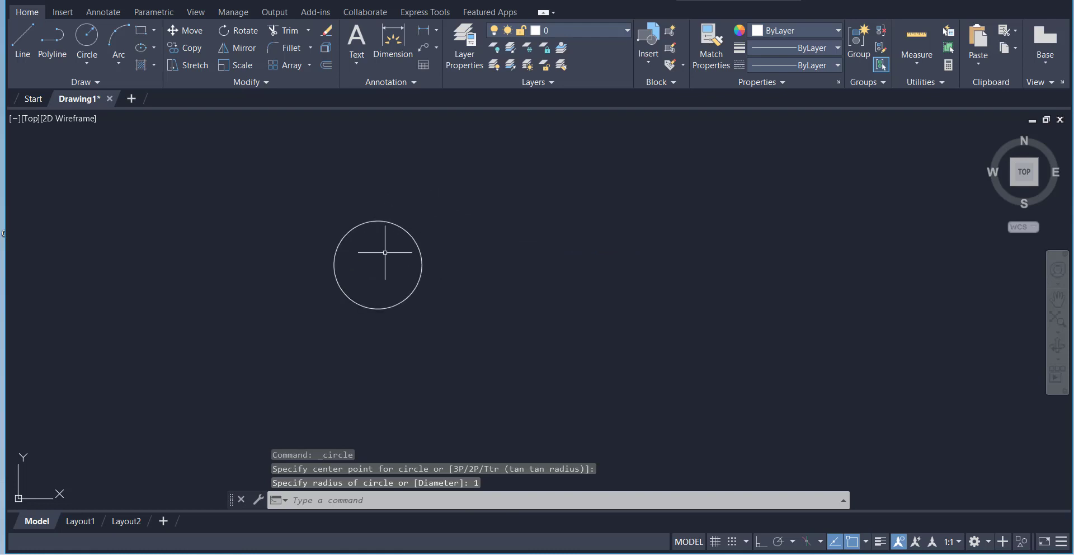
{"action": "scroll", "coordinate": [385, 253], "scroll_direction": "down", "scroll_amount": 1}
{"action": "scroll", "coordinate": [378, 263], "scroll_direction": "up", "scroll_amount": 1}
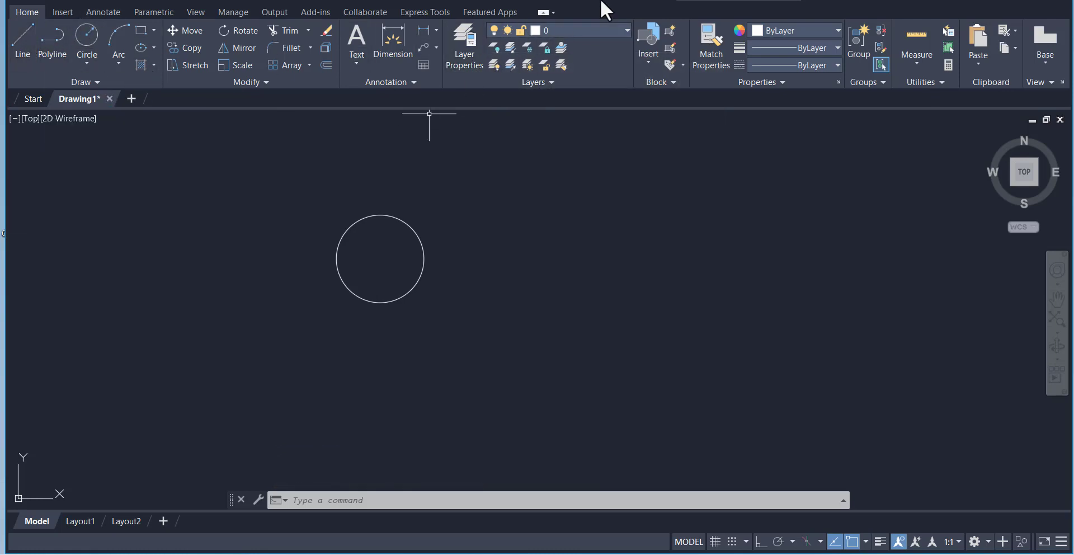
- Assign the circle to the Contours layer and make Contours the current layer
{"action": "left_click", "coordinate": [551, 29]}
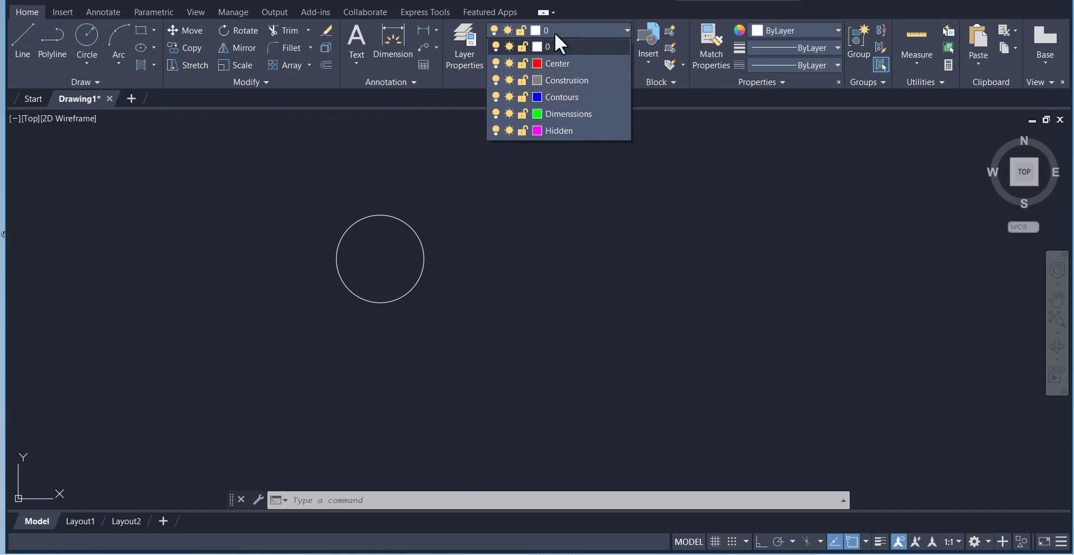
{"action": "left_click", "coordinate": [432, 237]}
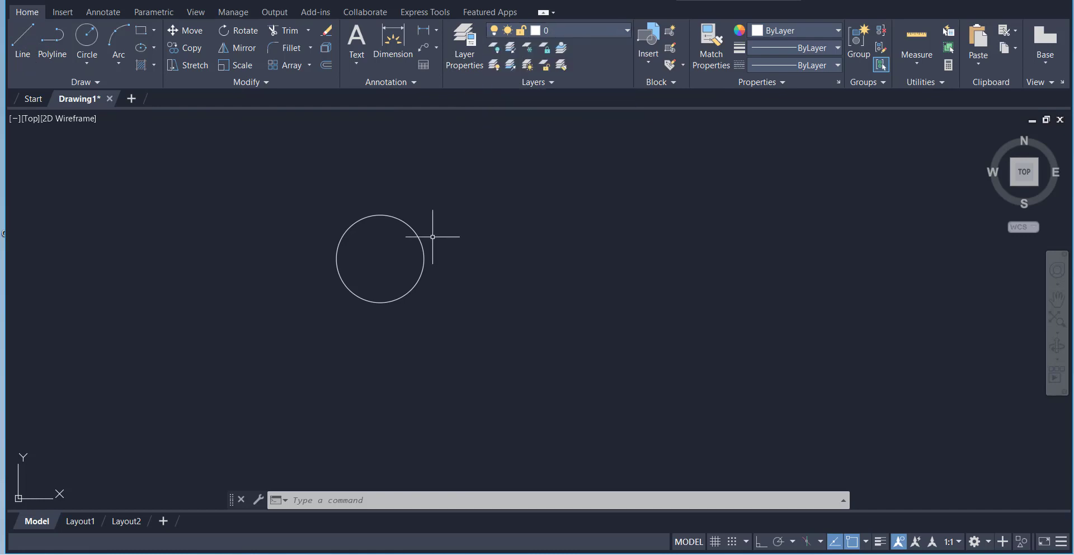
{"action": "left_click", "coordinate": [406, 225]}
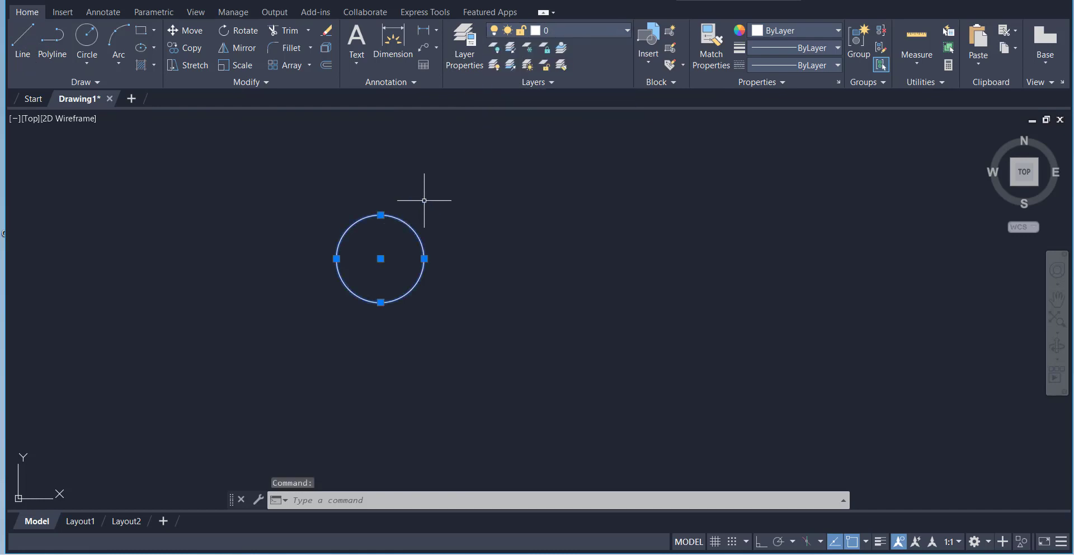
{"action": "left_click", "coordinate": [573, 32]}
{"action": "left_click", "coordinate": [559, 96]}
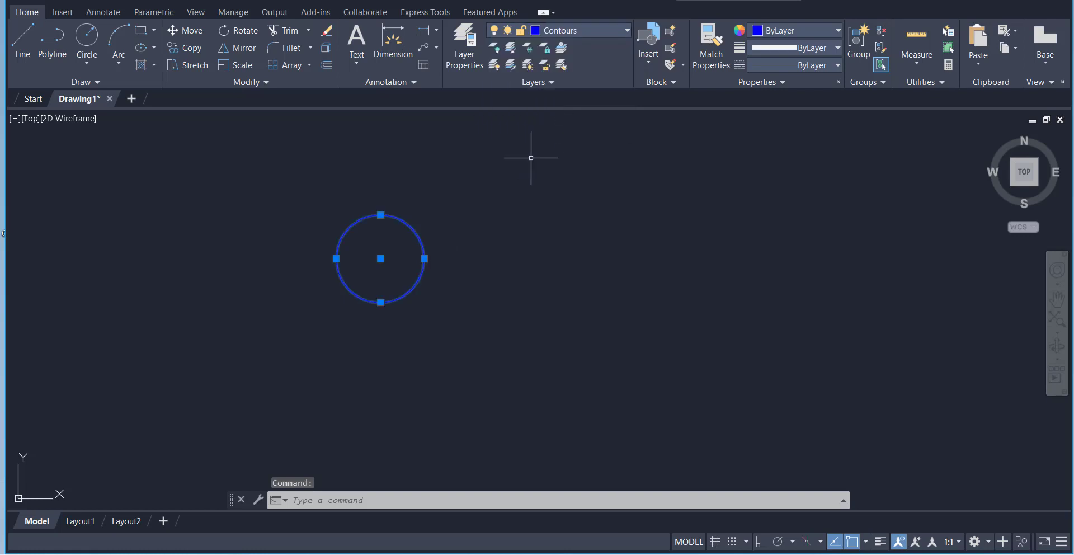
{"action": "key", "text": "Escape"}
{"action": "left_click", "coordinate": [576, 28]}
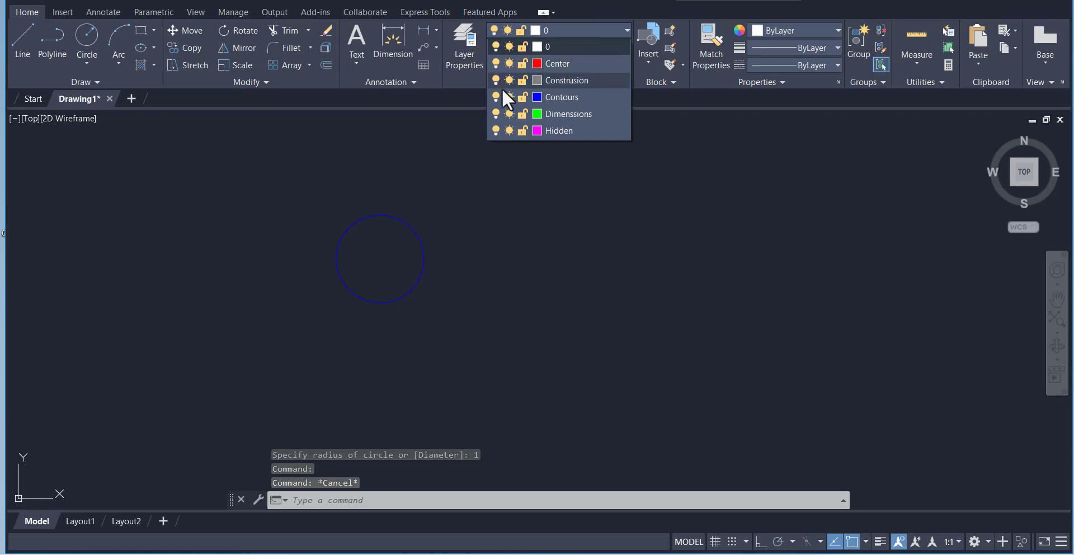
{"action": "left_click", "coordinate": [586, 98]}
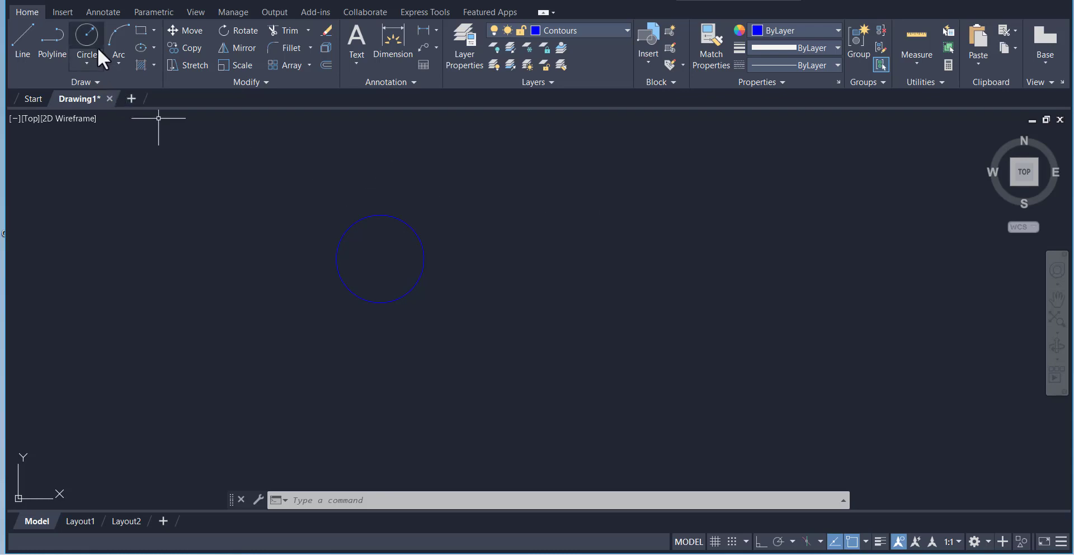
- Enable the Center object snap while starting a line
{"action": "left_click", "coordinate": [26, 43]}
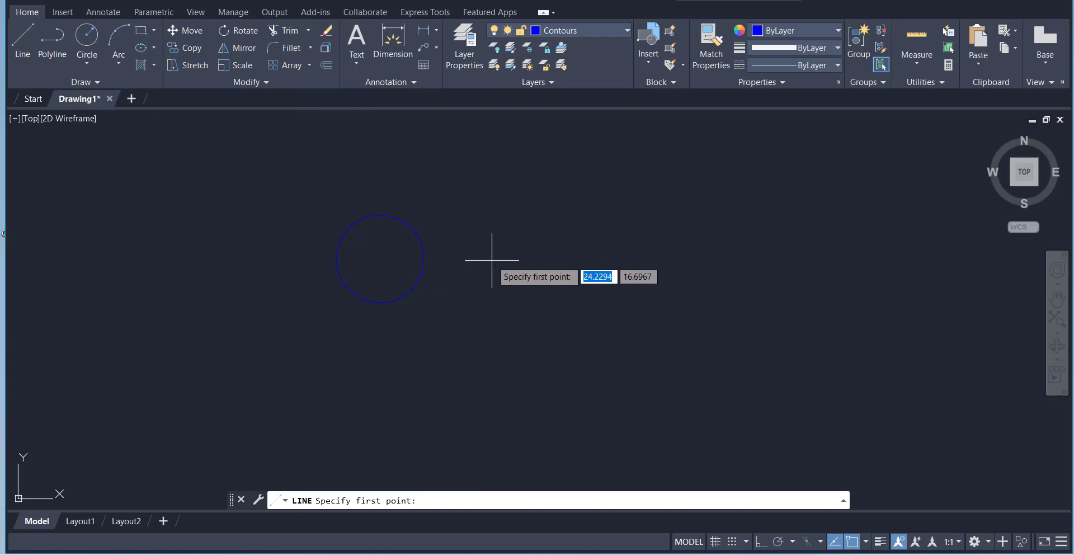
{"action": "left_click", "coordinate": [31, 60]}
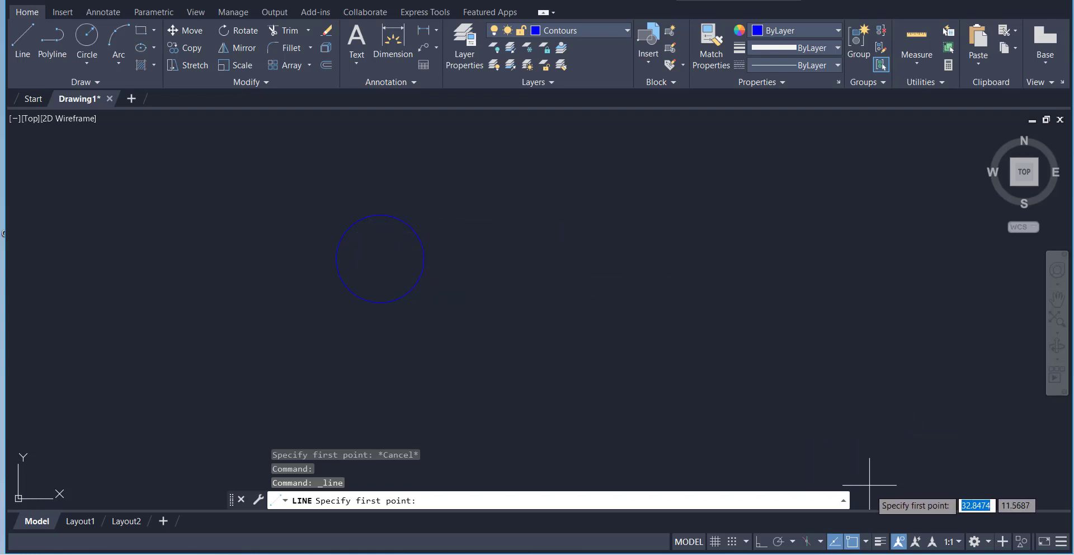
{"action": "left_click", "coordinate": [865, 542]}
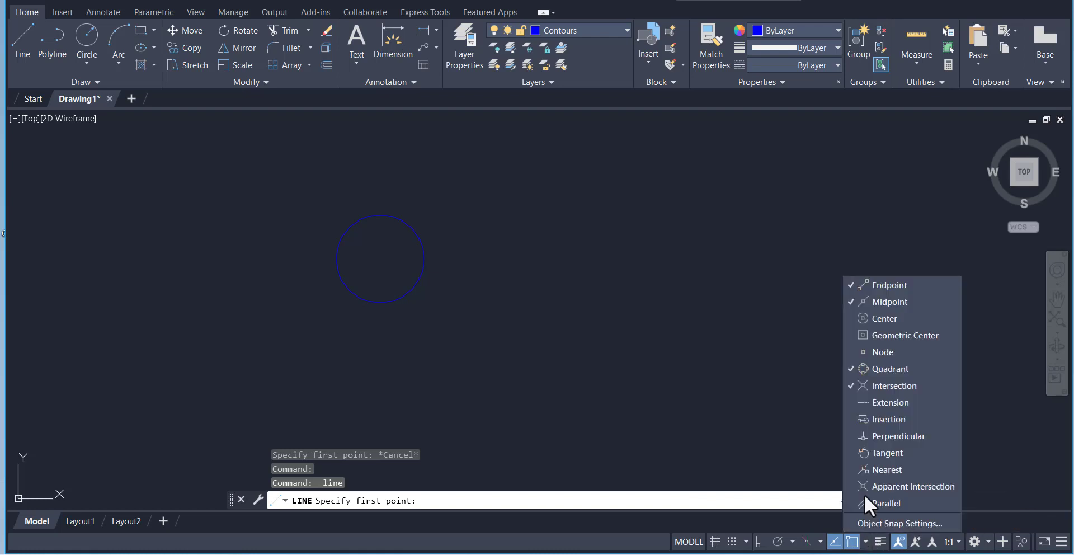
{"action": "left_click", "coordinate": [867, 319]}
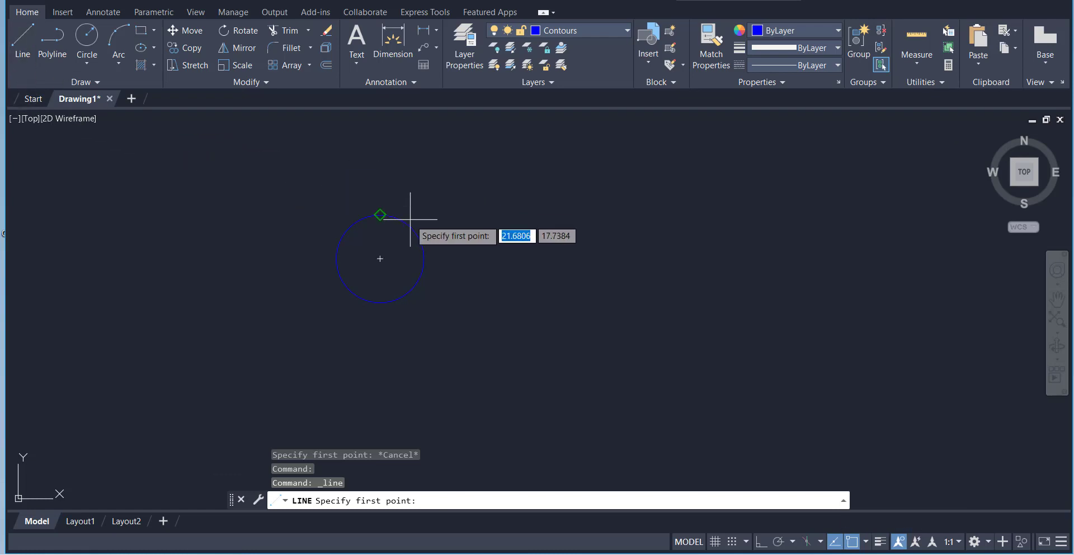
- Draw a horizontal line of length 2.5 to the right from the circle's center, with Ortho mode on
{"action": "left_click", "coordinate": [380, 259]}
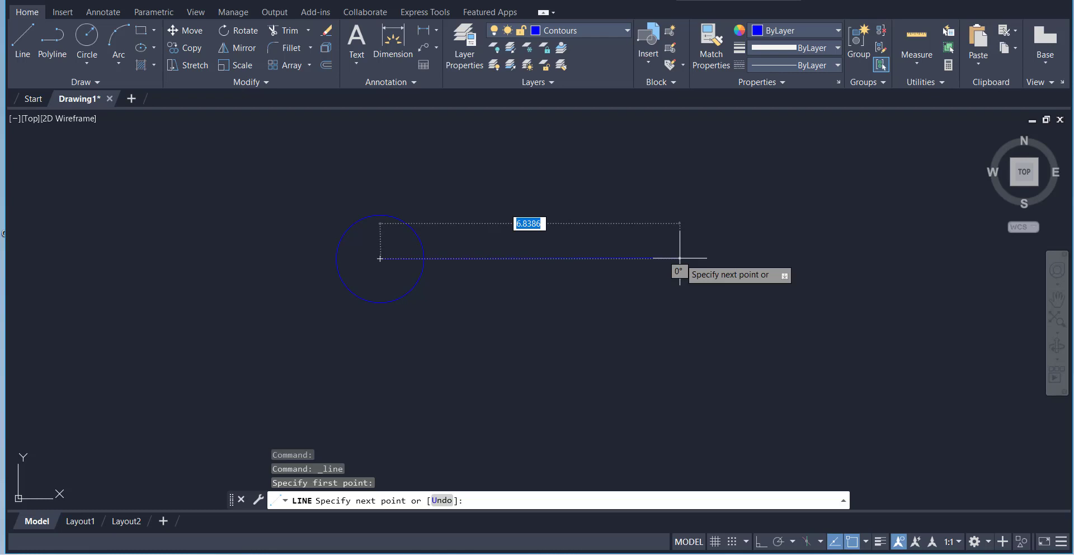
{"action": "left_click", "coordinate": [760, 542]}
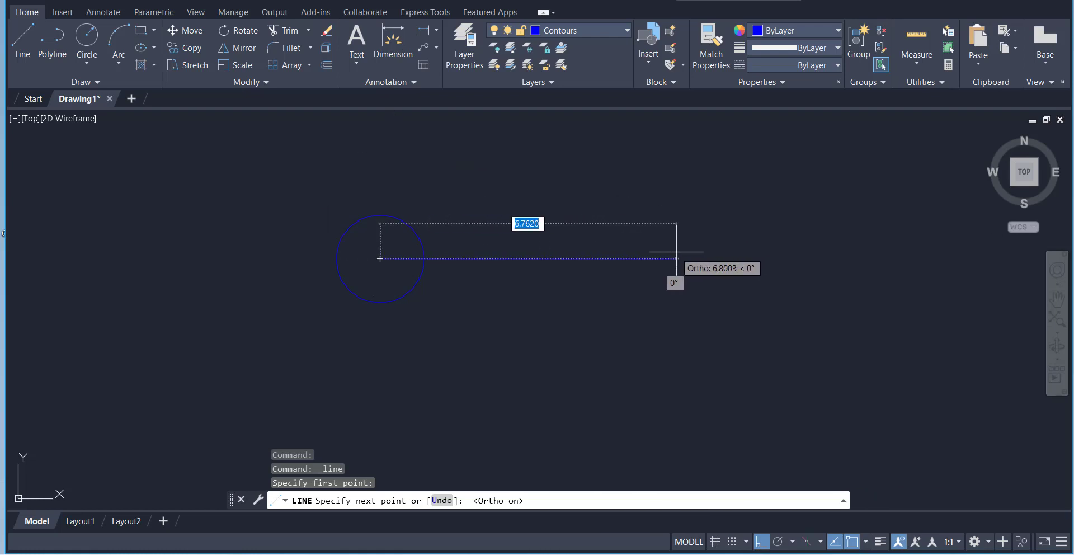
{"action": "type", "text": "2.5"}
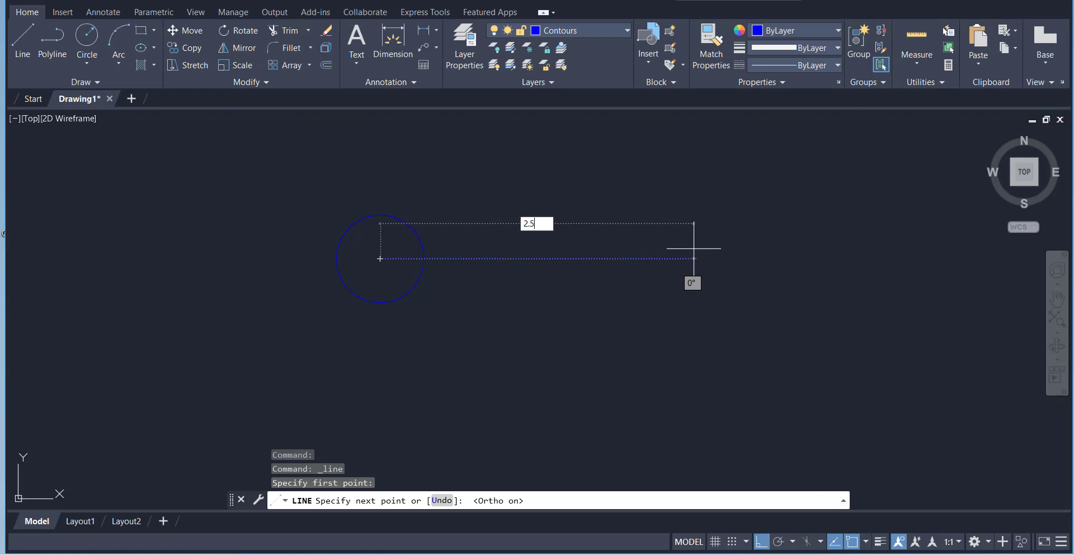
{"action": "key", "text": "Return"}
{"action": "right_click", "coordinate": [616, 192]}
{"action": "left_click", "coordinate": [628, 200]}
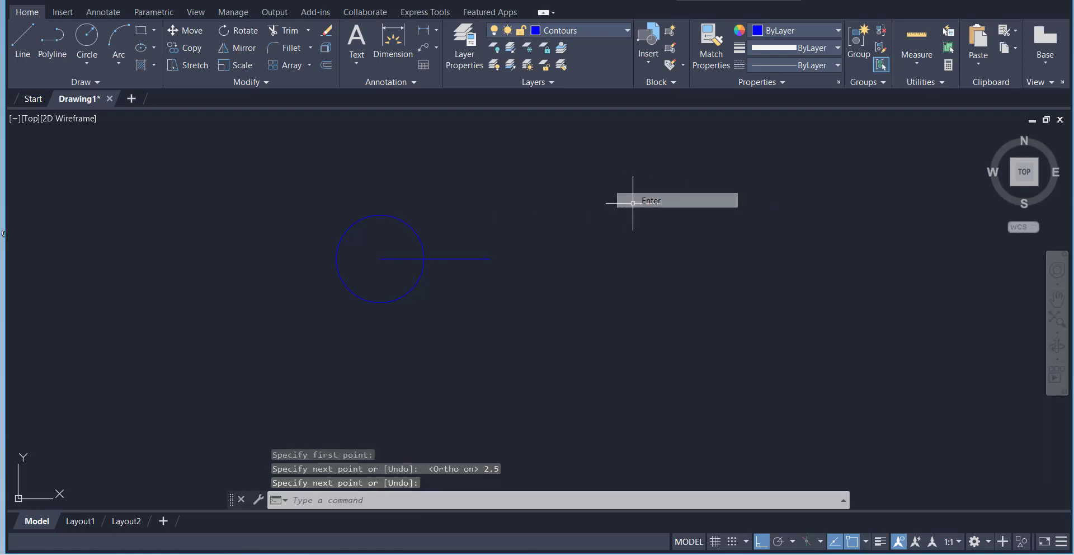
- Draw a second circle with a radius of 1 centered on the right end of the horizontal line
{"action": "left_click", "coordinate": [80, 58]}
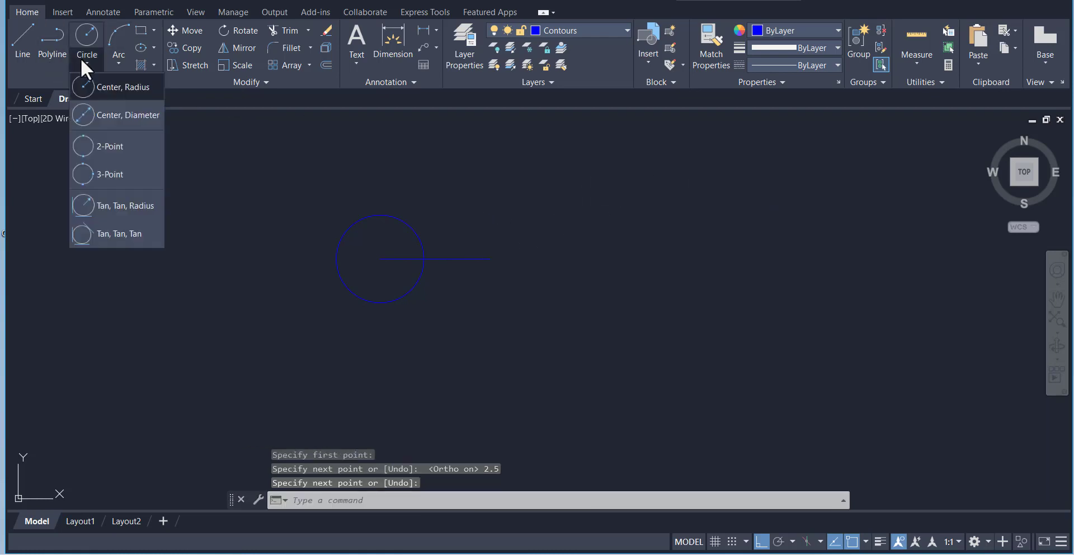
{"action": "left_click", "coordinate": [105, 89]}
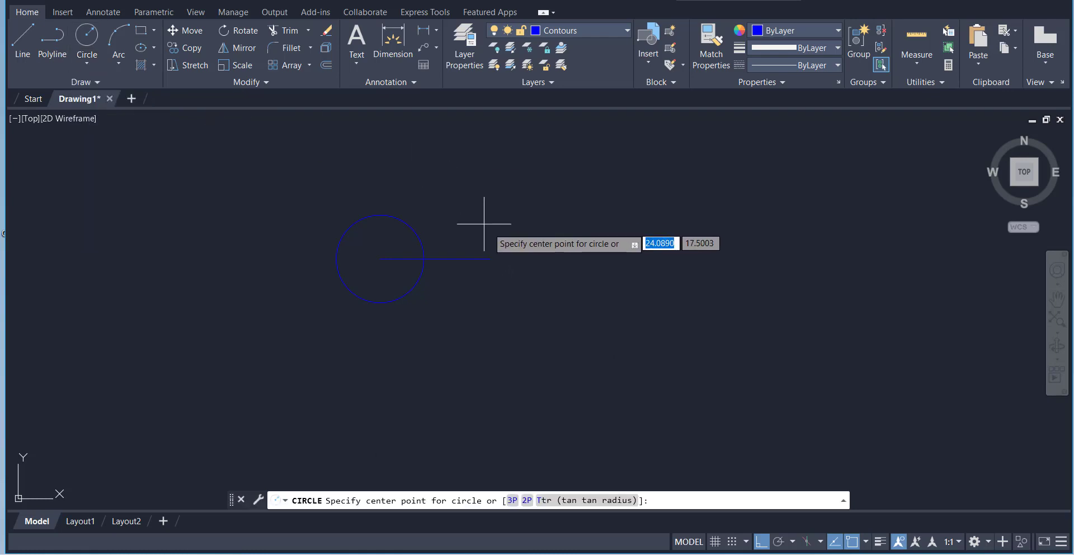
{"action": "left_click", "coordinate": [490, 259]}
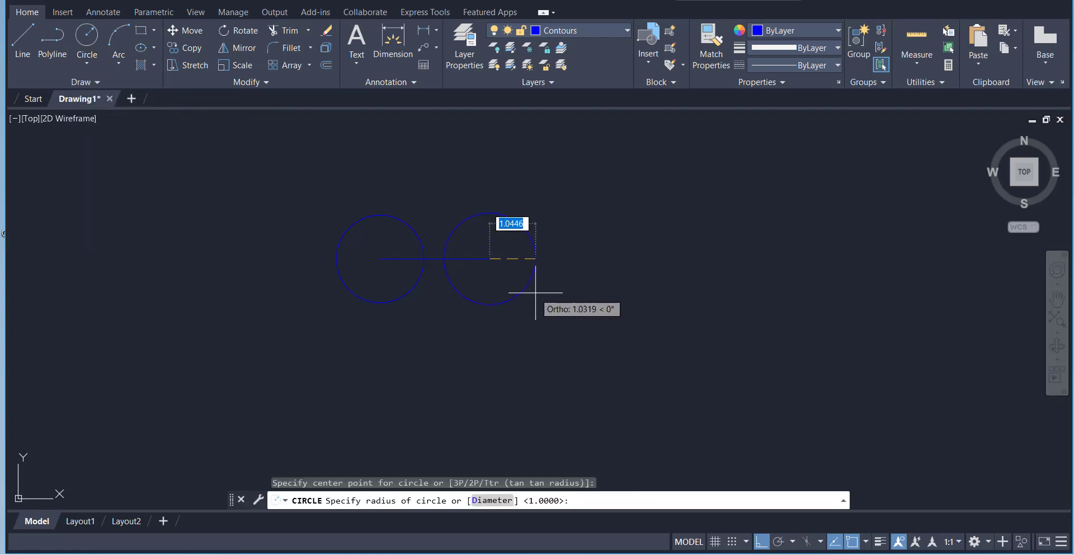
{"action": "type", "text": "1"}
{"action": "key", "text": "Return"}
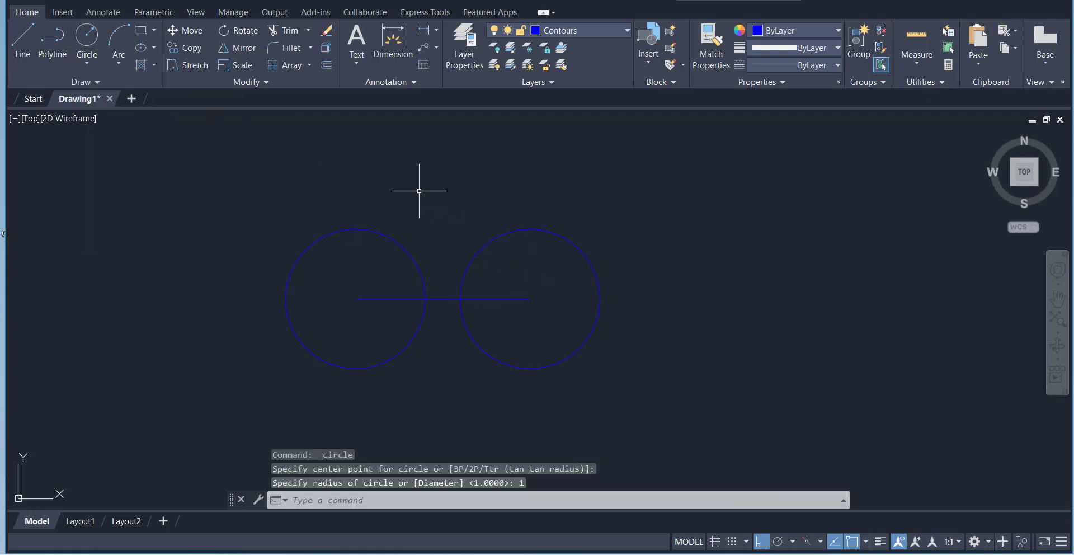
- Draw a line joining the top quadrants of the two circles
{"action": "left_click", "coordinate": [23, 46]}
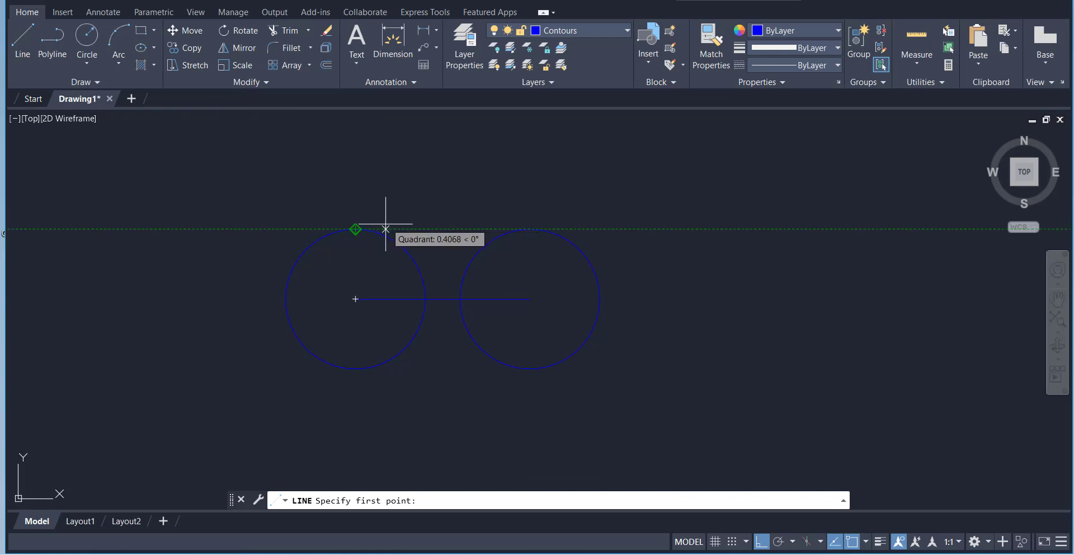
{"action": "left_click", "coordinate": [865, 542]}
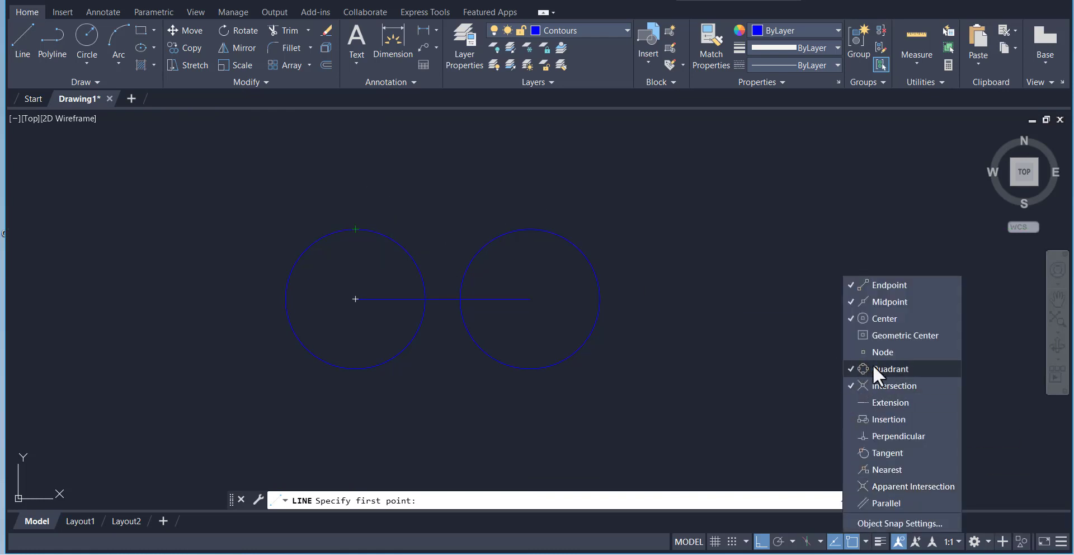
{"action": "left_click", "coordinate": [673, 360]}
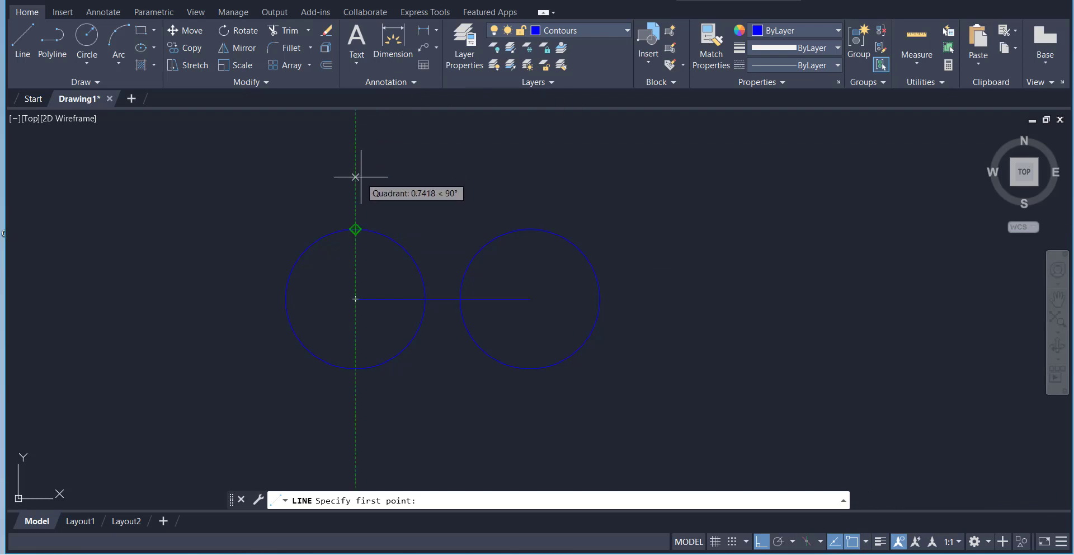
{"action": "left_click", "coordinate": [355, 229]}
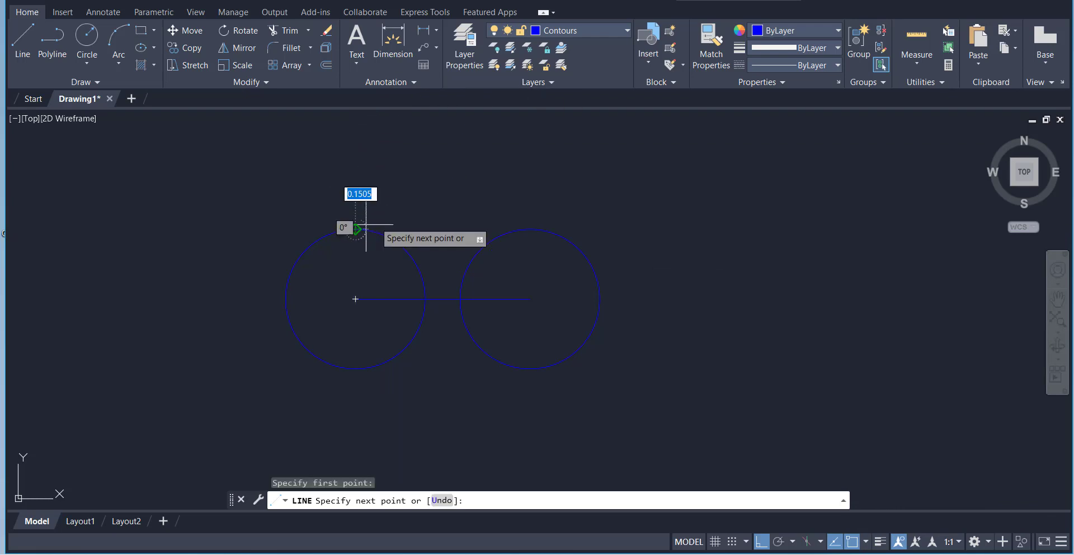
{"action": "left_click", "coordinate": [529, 229]}
{"action": "right_click", "coordinate": [575, 178]}
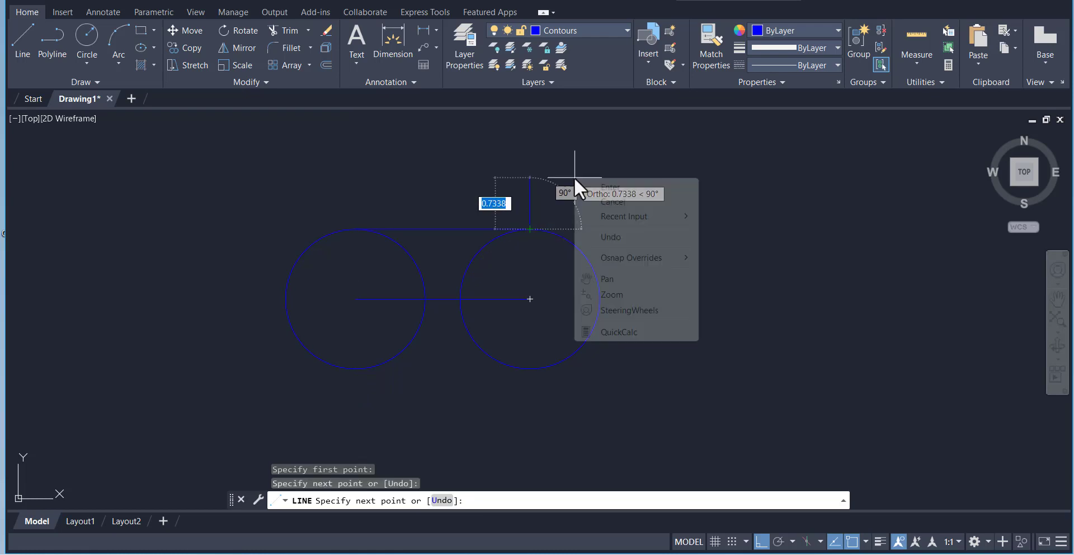
{"action": "left_click", "coordinate": [589, 185]}
- Draw a line joining the bottom quadrants of the two circles
{"action": "left_click", "coordinate": [31, 42]}
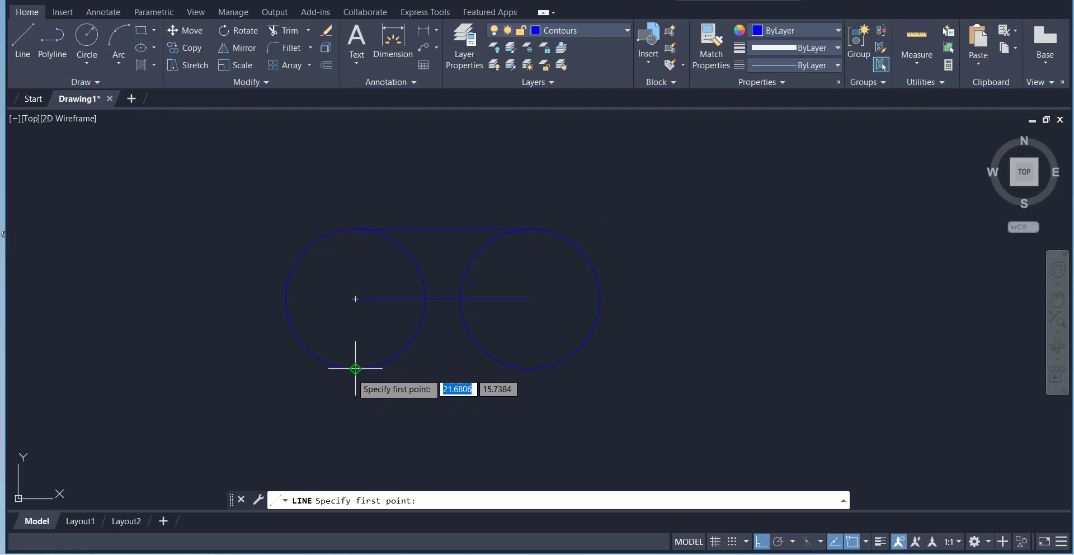
{"action": "left_click", "coordinate": [355, 368]}
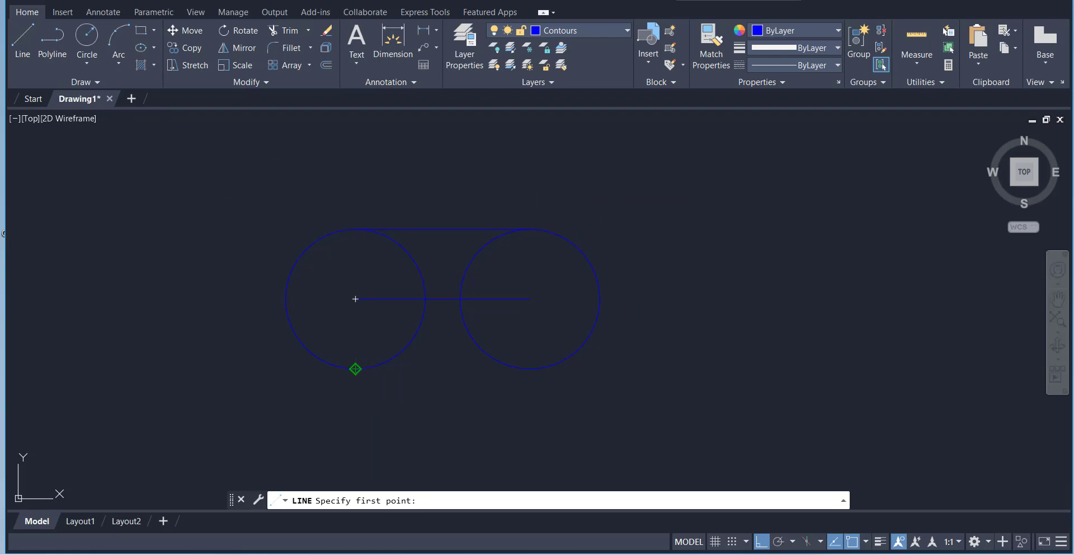
{"action": "left_click", "coordinate": [529, 368]}
{"action": "right_click", "coordinate": [644, 292]}
{"action": "left_click", "coordinate": [672, 304]}
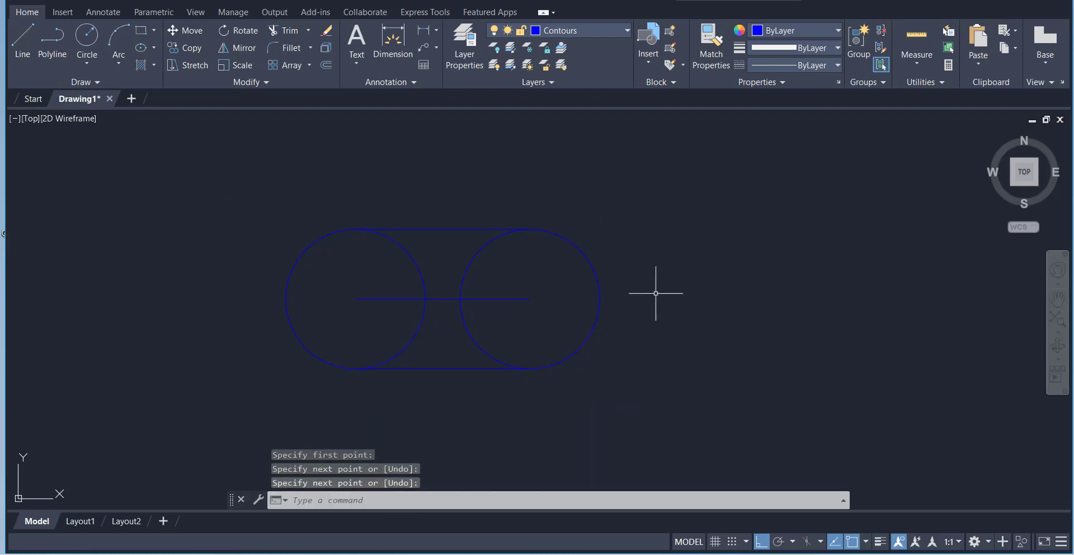
- Delete the horizontal line that joins the centers of the two circles
{"action": "left_click", "coordinate": [482, 298]}
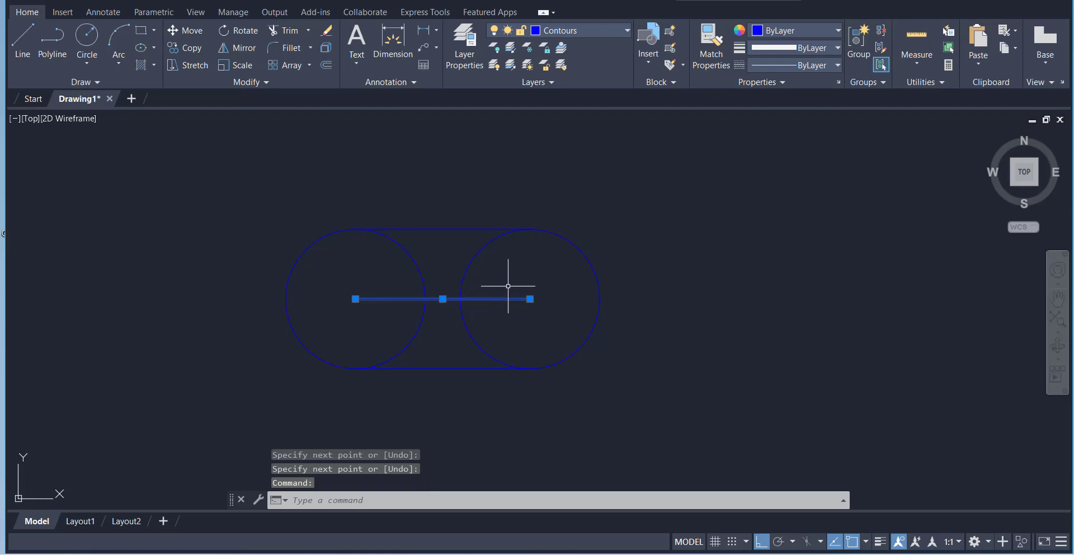
{"action": "key", "text": "Delete"}
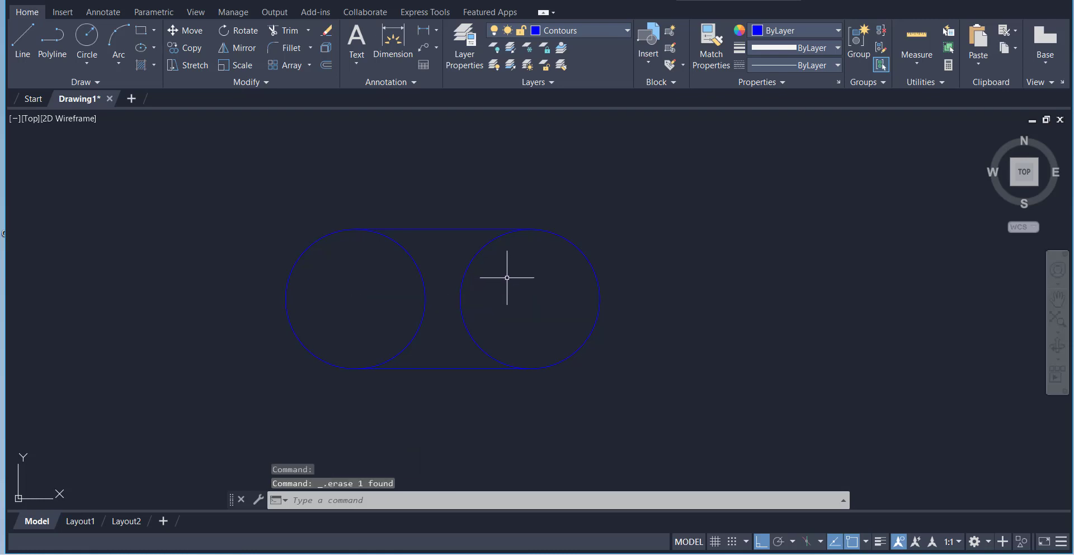
- Draw a circle with a radius of 0.5 concentric with the left outer circle
{"action": "left_click", "coordinate": [88, 38]}
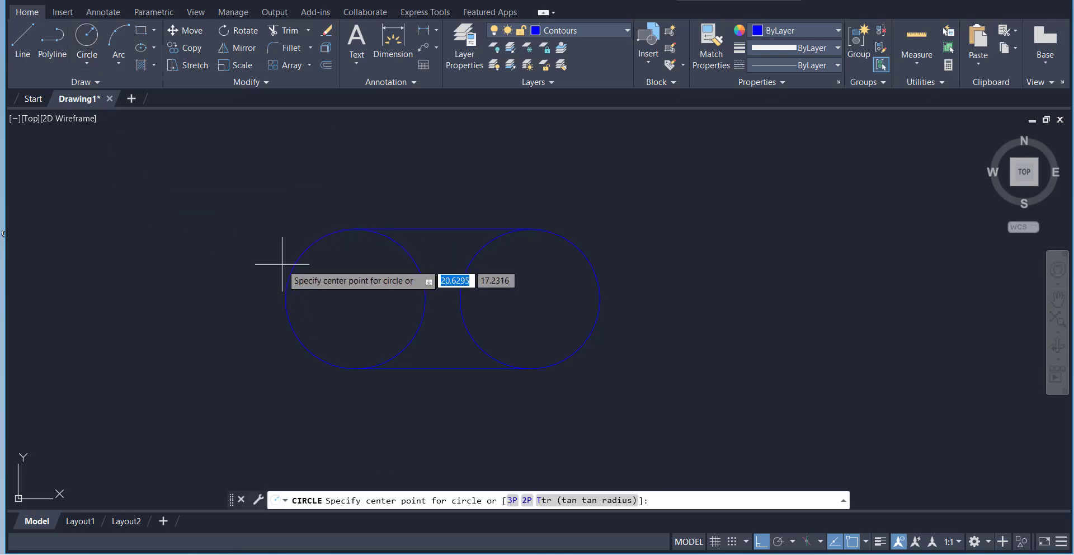
{"action": "left_click", "coordinate": [355, 299]}
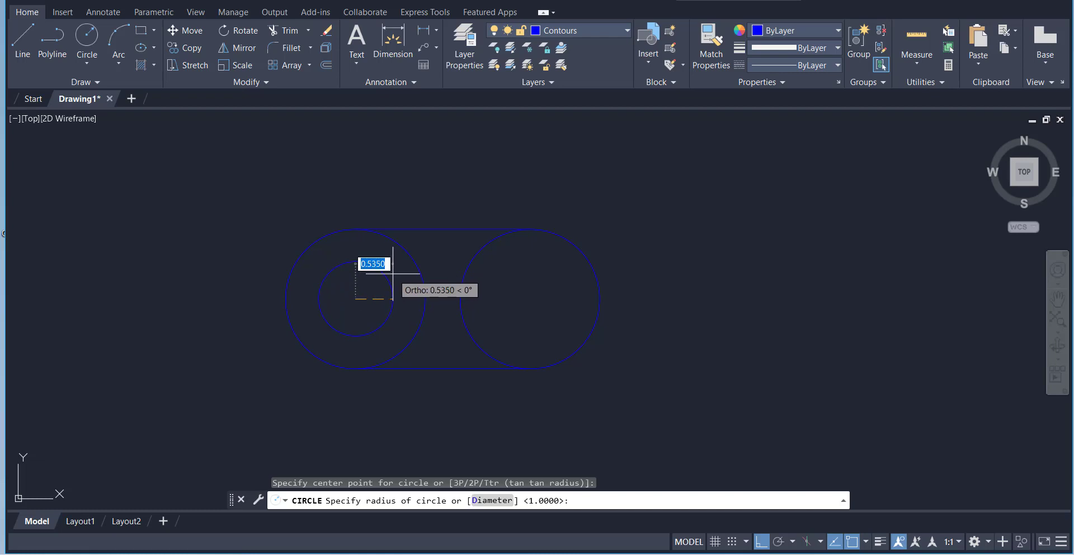
{"action": "type", "text": "0"}
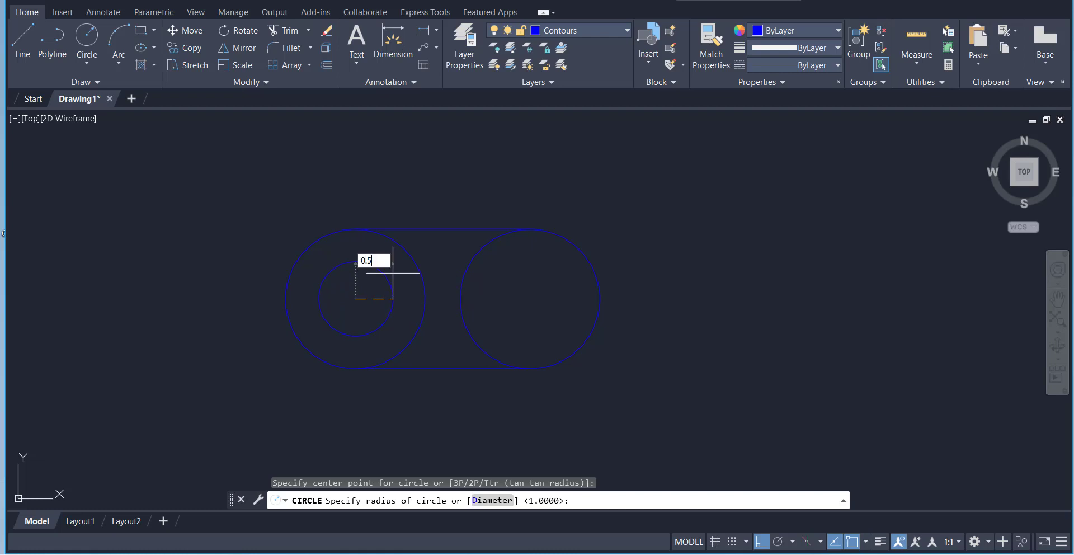
{"action": "type", "text": ".5"}
{"action": "key", "text": "Return"}
- Draw a circle with a radius of 0.5 concentric with the right outer circle
{"action": "left_click", "coordinate": [90, 38]}
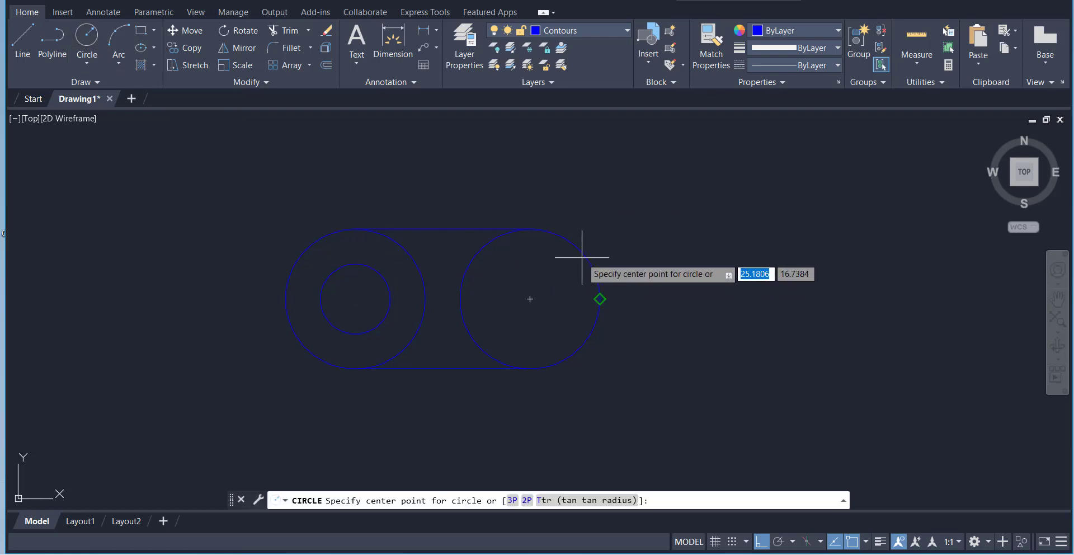
{"action": "left_click", "coordinate": [530, 298]}
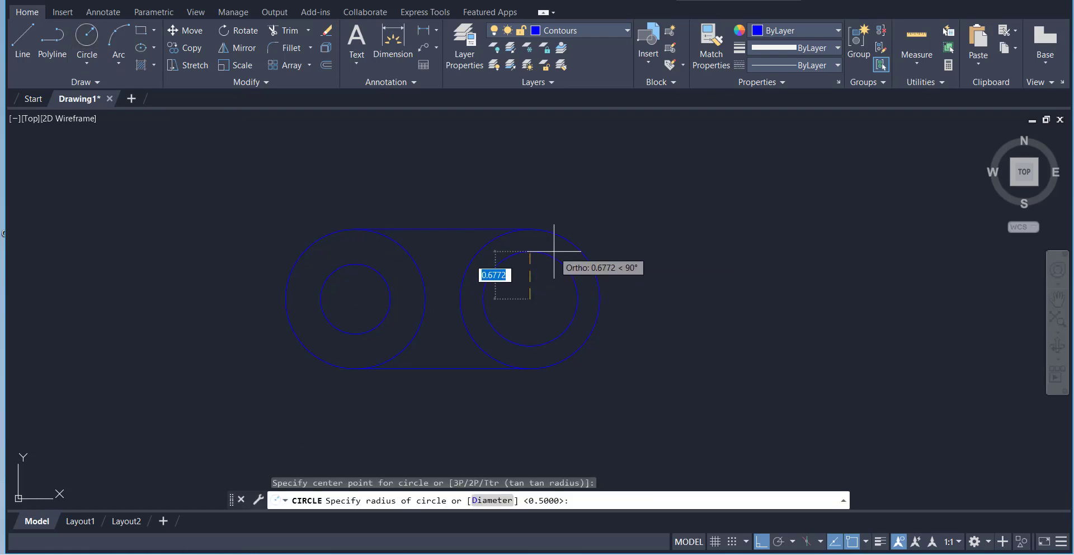
{"action": "type", "text": "0.5"}
{"action": "key", "text": "Return"}
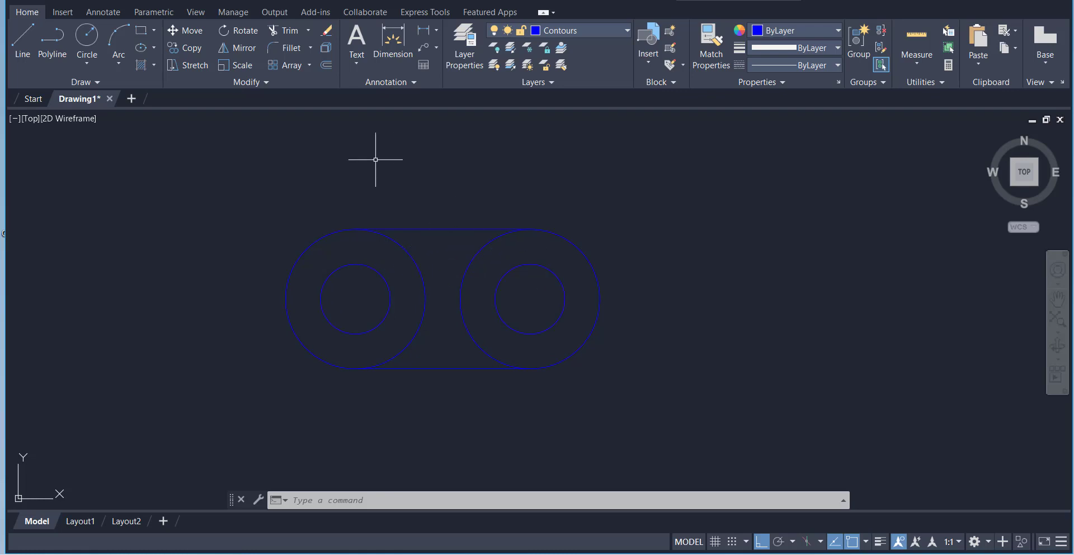
- Draw a line joining the top quadrants of the two inner circles
{"action": "left_click", "coordinate": [31, 49]}
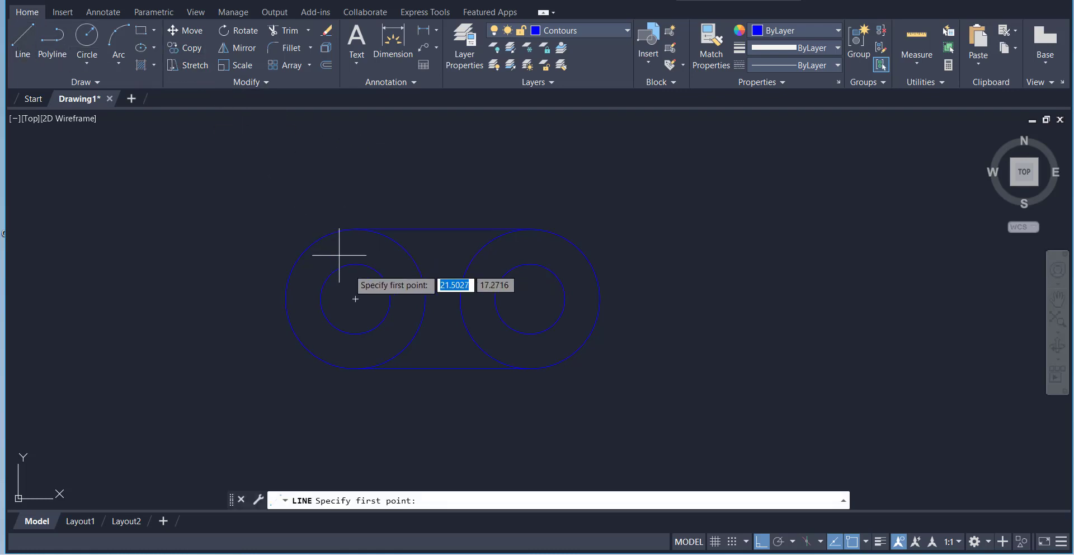
{"action": "left_click", "coordinate": [356, 263]}
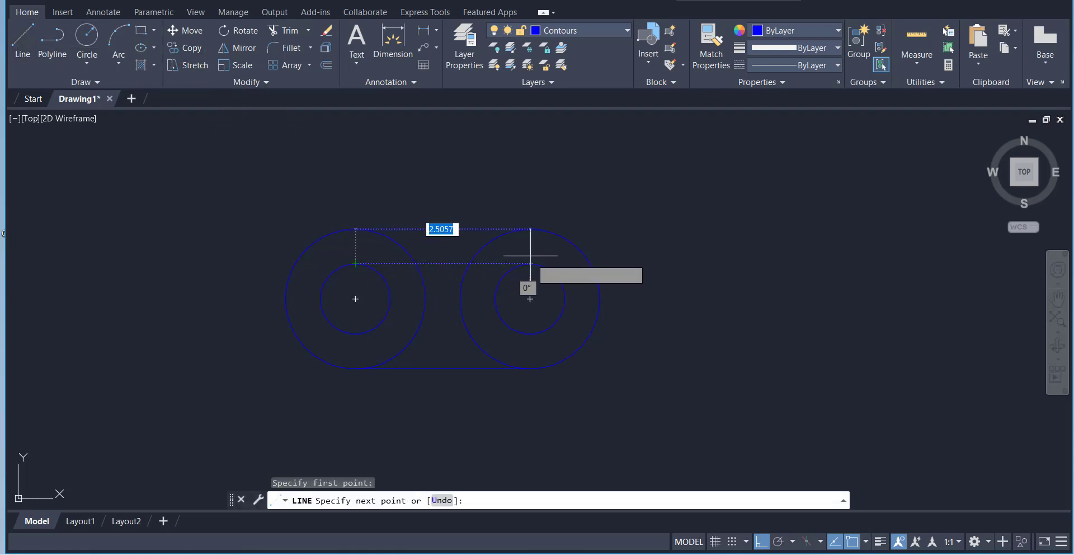
{"action": "right_click", "coordinate": [578, 193]}
{"action": "left_click", "coordinate": [592, 200]}
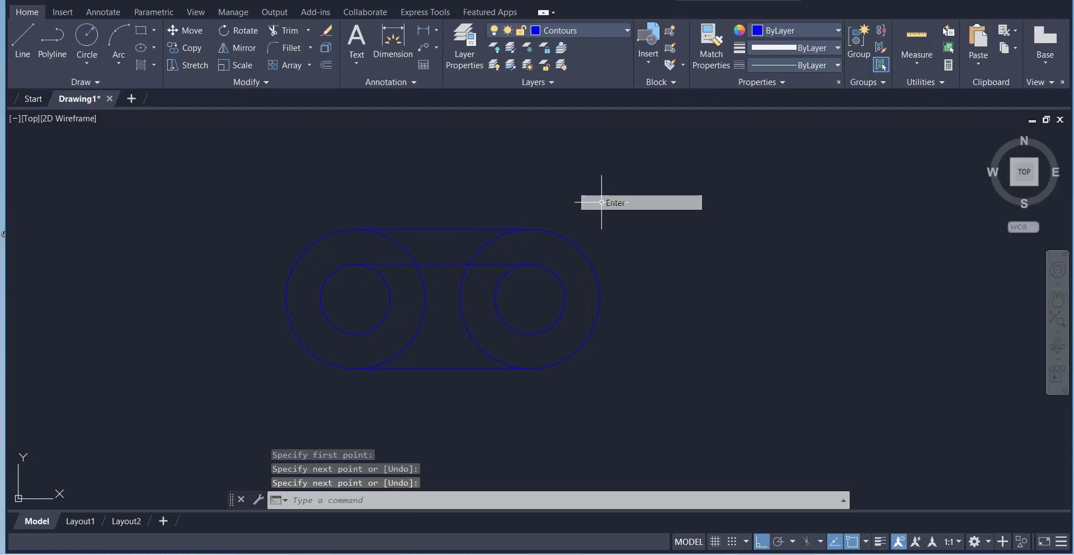
- Draw a line joining the bottom quadrants of the two inner circles
{"action": "left_click", "coordinate": [17, 42]}
{"action": "left_click", "coordinate": [356, 334]}
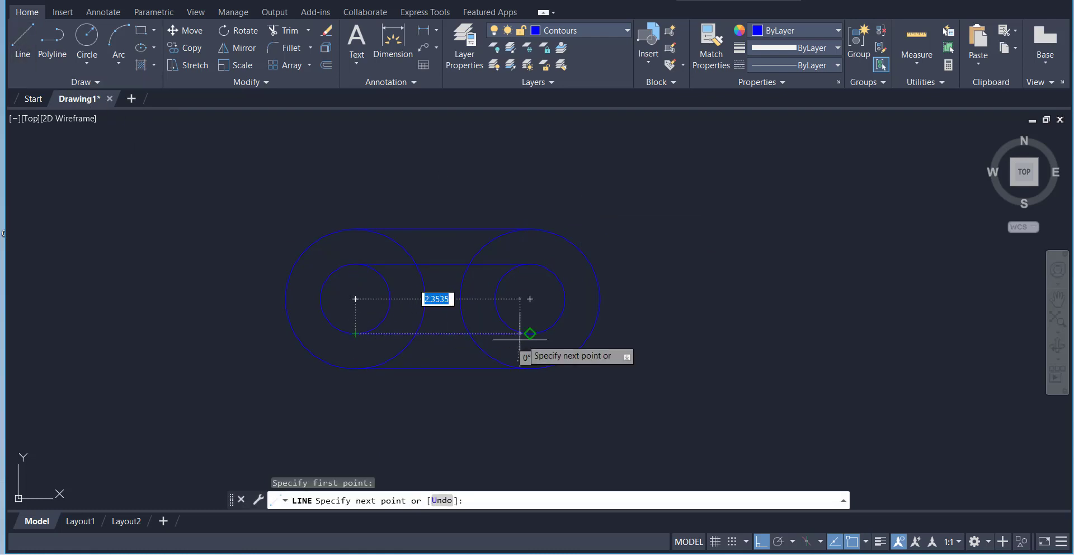
{"action": "left_click", "coordinate": [530, 334]}
{"action": "right_click", "coordinate": [653, 246]}
{"action": "left_click", "coordinate": [666, 253]}
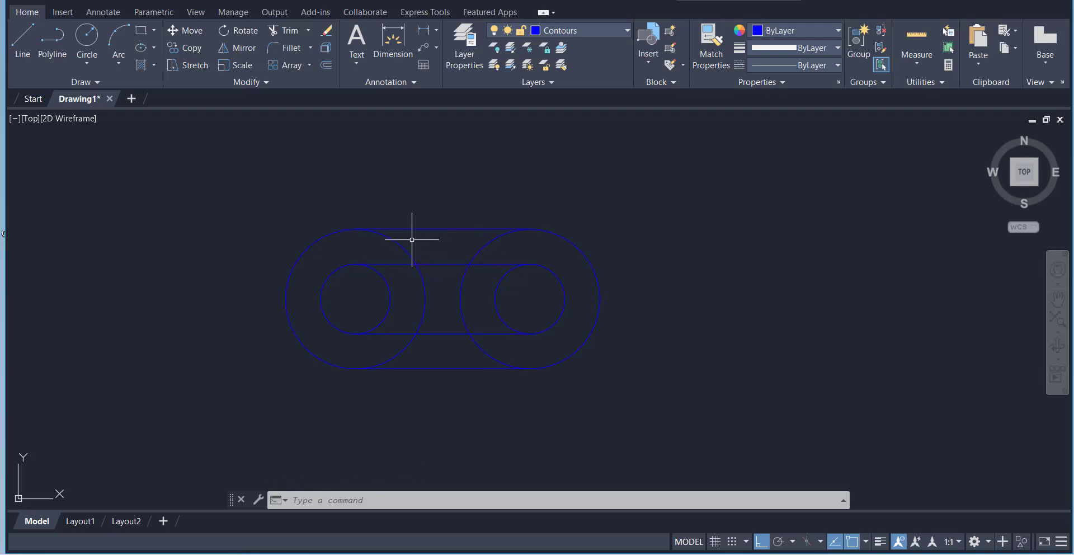
- Draw a vertical line from the midpoint of the lower outer line up past the upper outer line
{"action": "left_click", "coordinate": [26, 44]}
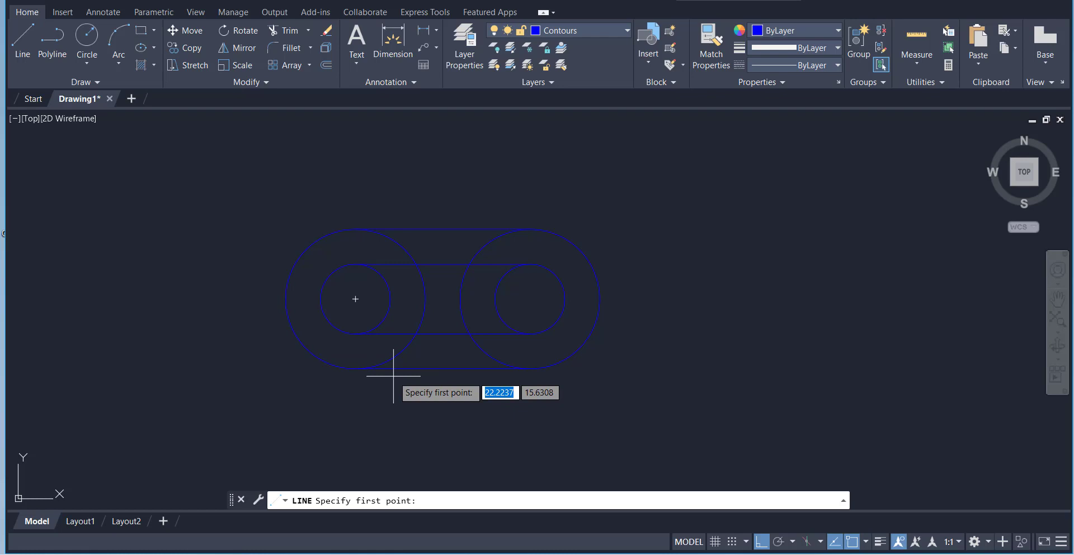
{"action": "left_click", "coordinate": [442, 368]}
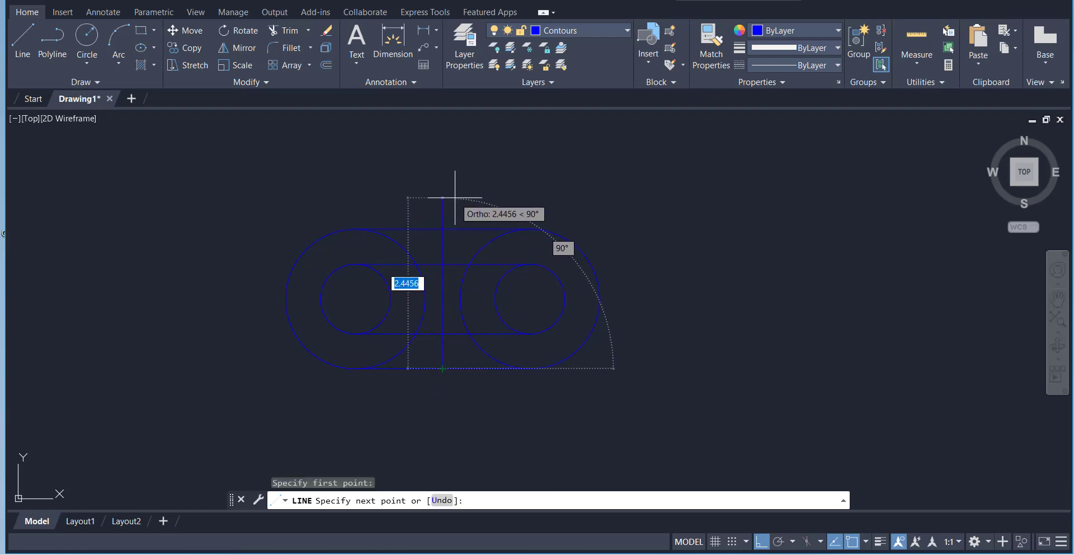
{"action": "left_click", "coordinate": [454, 206]}
{"action": "right_click", "coordinate": [479, 202]}
{"action": "left_click", "coordinate": [500, 209]}
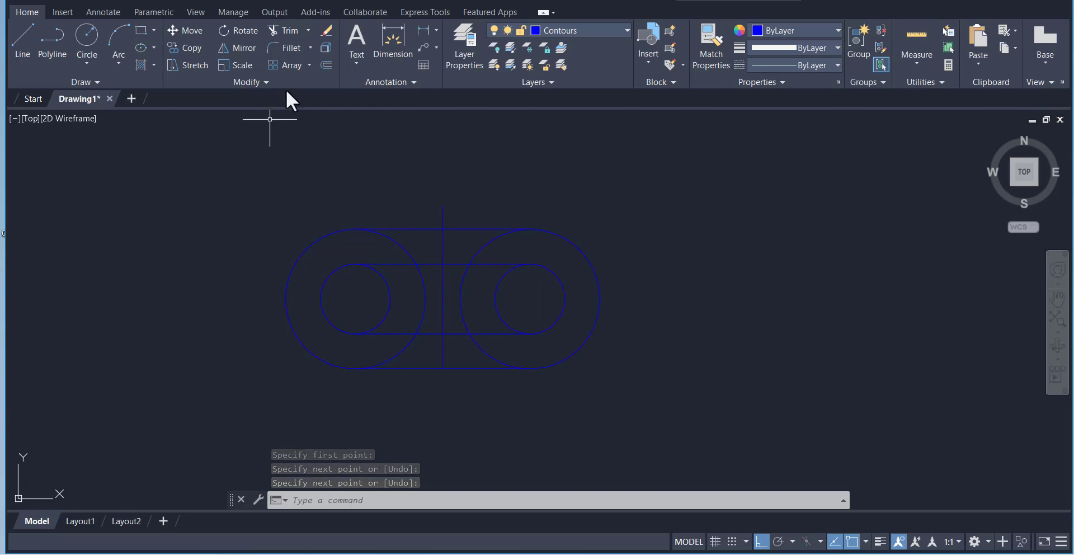
- Offset the vertical centre line by 0.625 to both sides, then delete the original line
{"action": "left_click", "coordinate": [326, 65]}
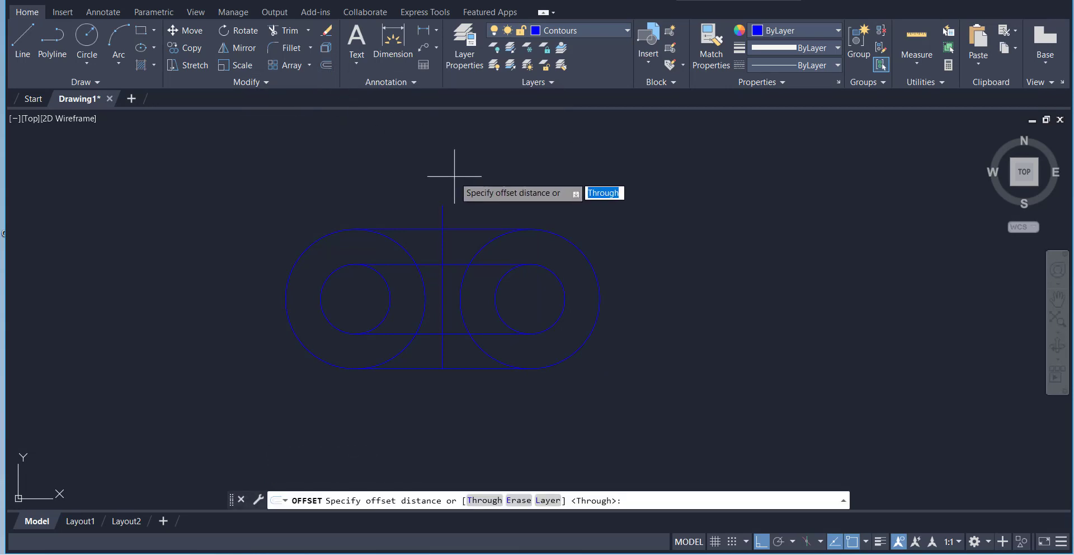
{"action": "type", "text": ".625"}
{"action": "key", "text": "Return"}
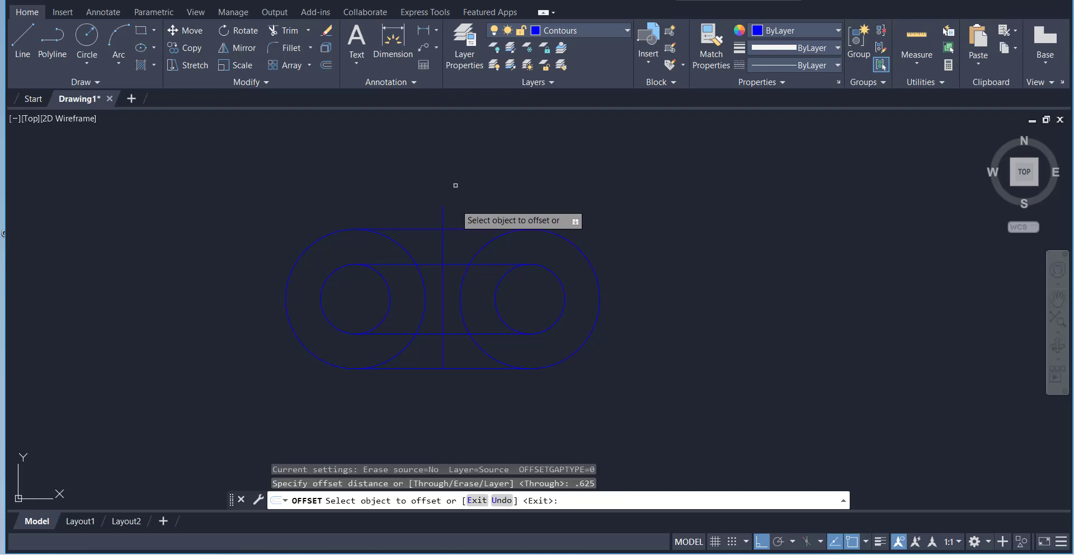
{"action": "left_click", "coordinate": [443, 280]}
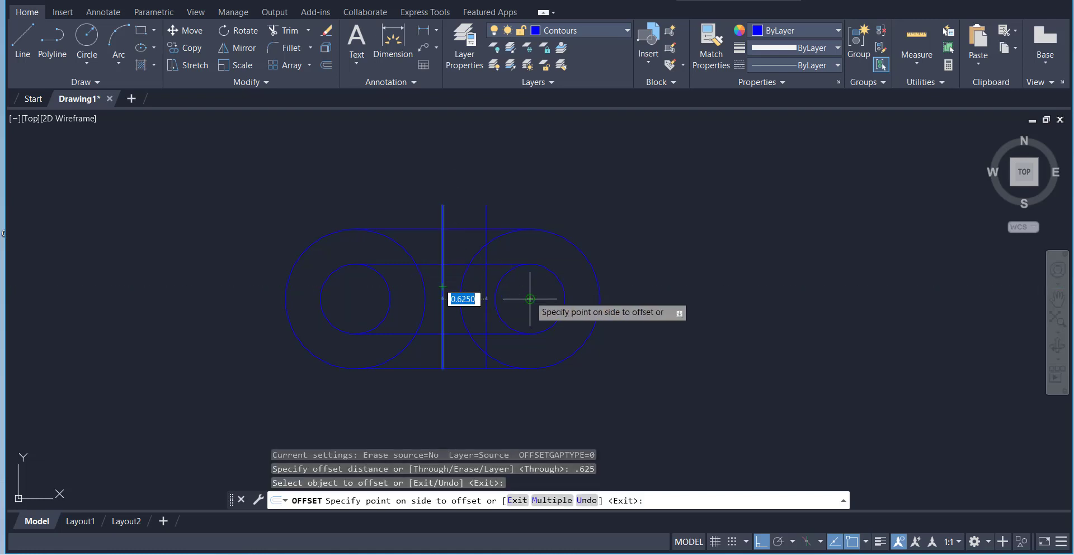
{"action": "left_click", "coordinate": [528, 295]}
{"action": "left_click", "coordinate": [444, 305]}
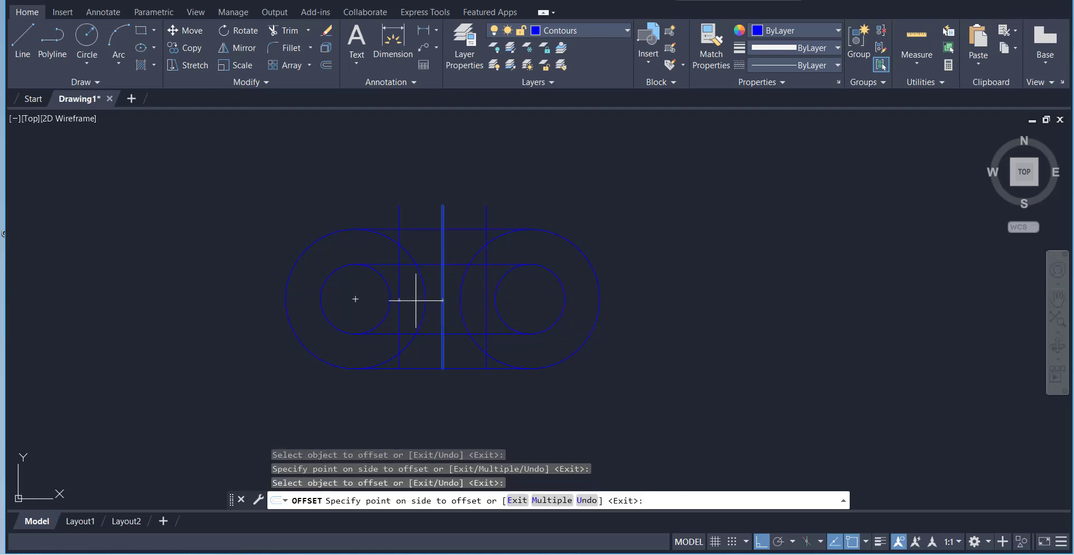
{"action": "left_click", "coordinate": [419, 299]}
{"action": "right_click", "coordinate": [562, 165]}
{"action": "left_click", "coordinate": [571, 172]}
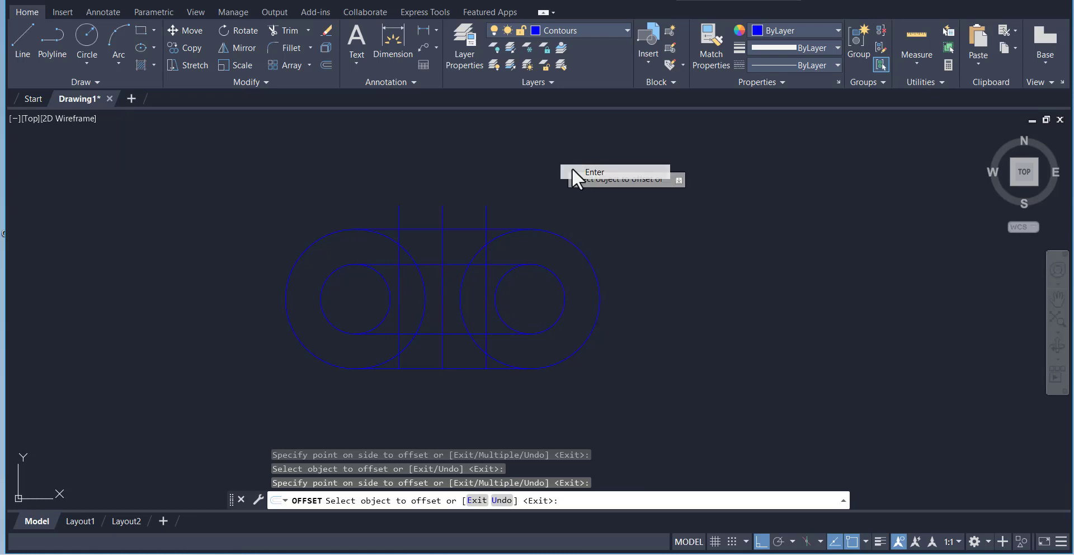
{"action": "left_click", "coordinate": [442, 240]}
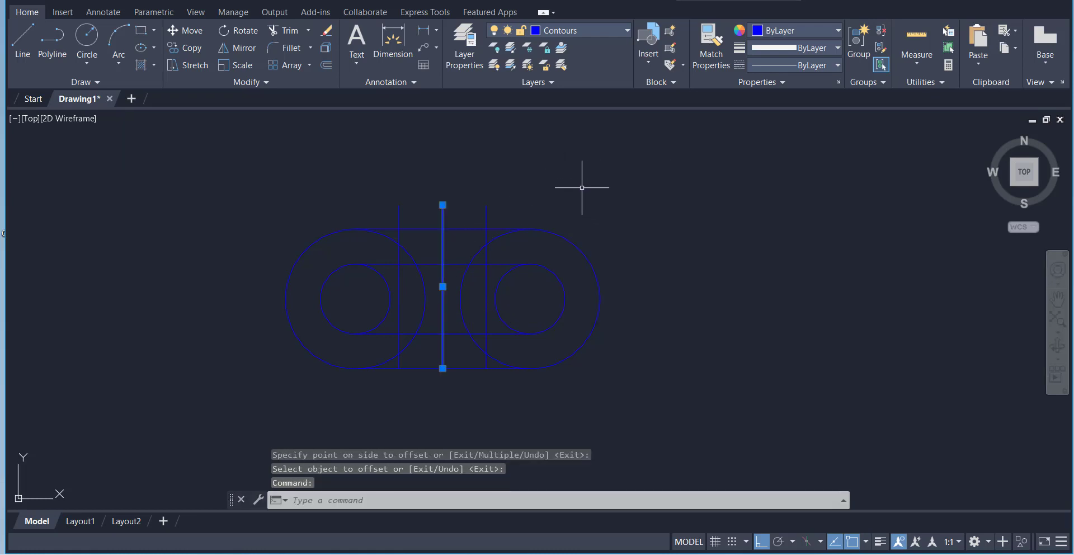
{"action": "key", "text": "Delete"}
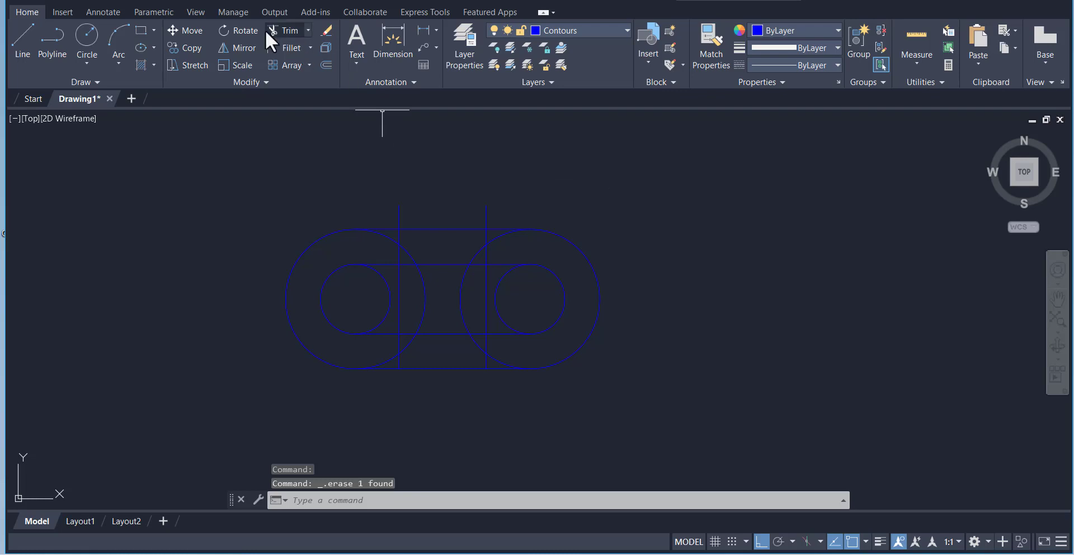
- Trim both vertical lines above the lower inner line and the facing arcs of the outer and inner circles inside the slot shape
{"action": "left_click", "coordinate": [288, 33]}
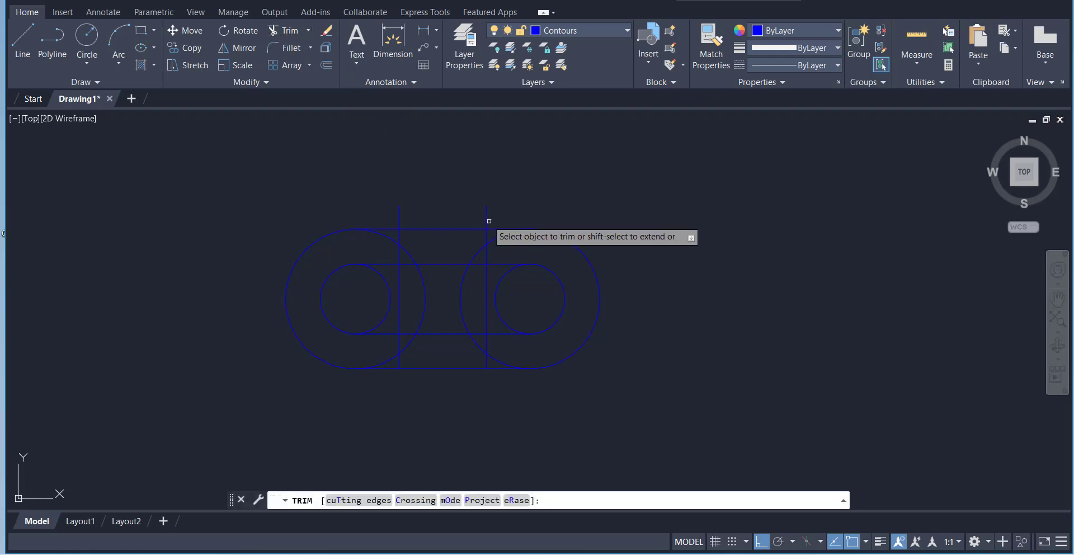
{"action": "left_click", "coordinate": [486, 254]}
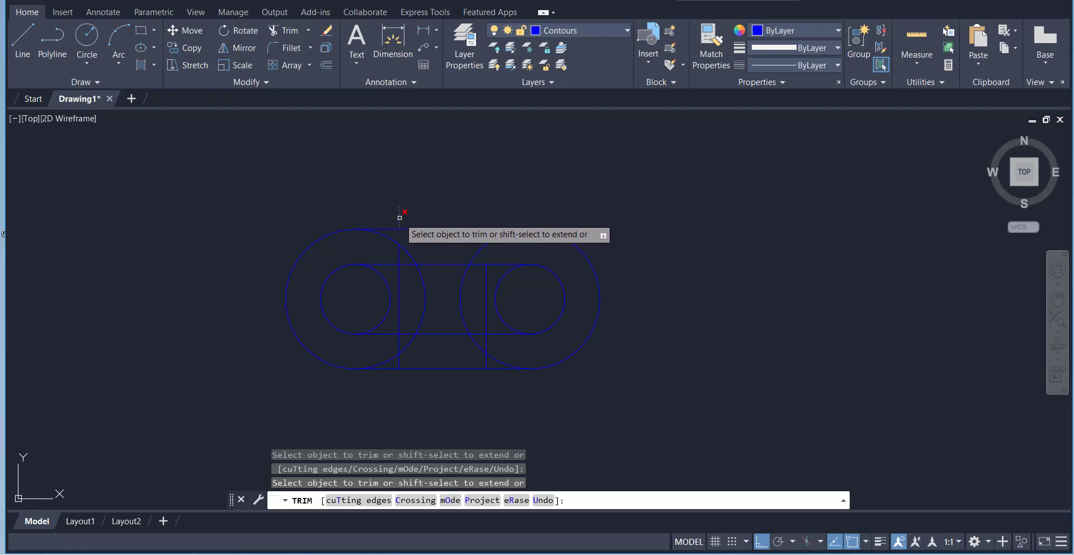
{"action": "left_click", "coordinate": [400, 213]}
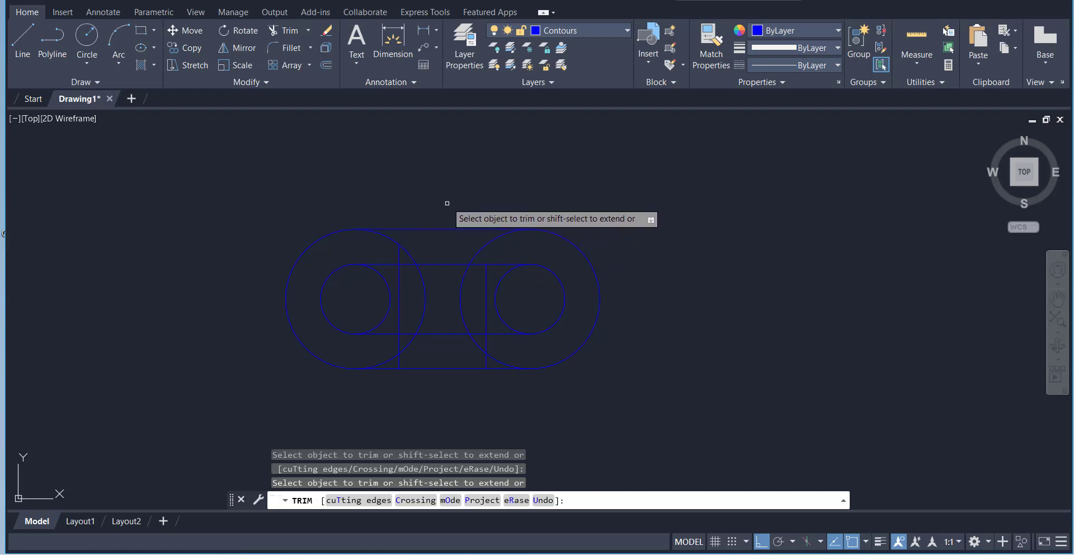
{"action": "left_click", "coordinate": [397, 241]}
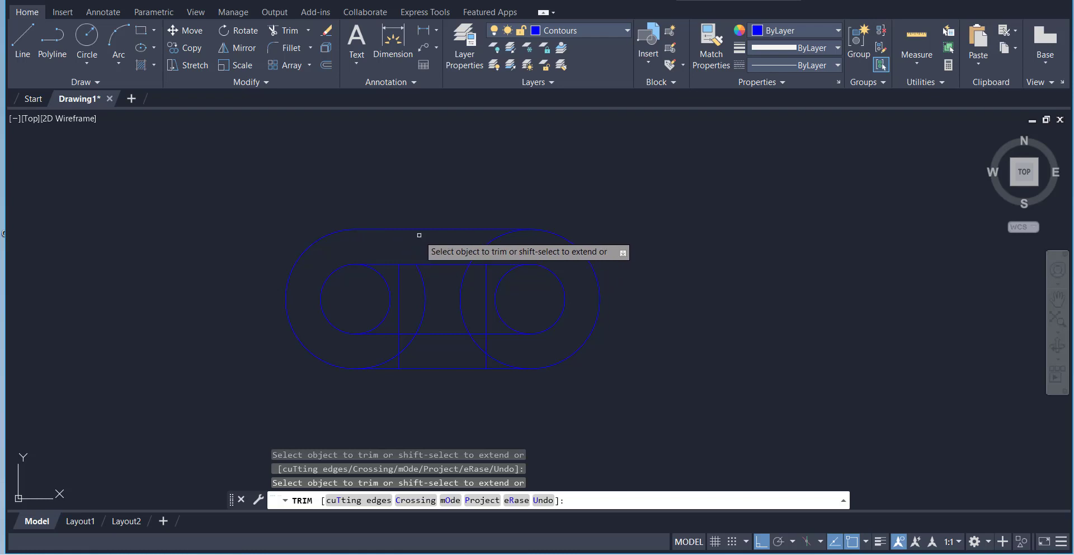
{"action": "left_click", "coordinate": [400, 276]}
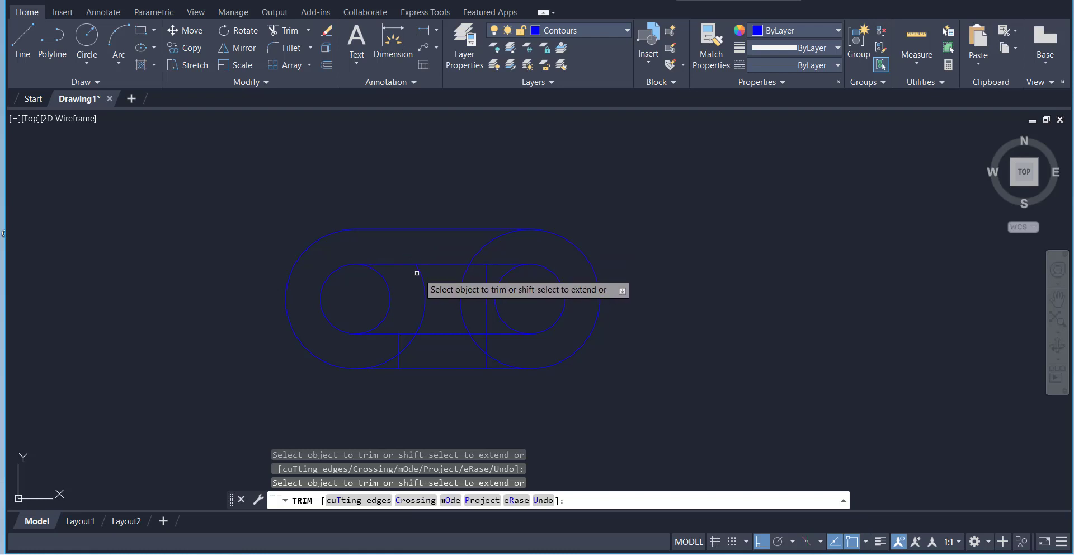
{"action": "left_click", "coordinate": [422, 273]}
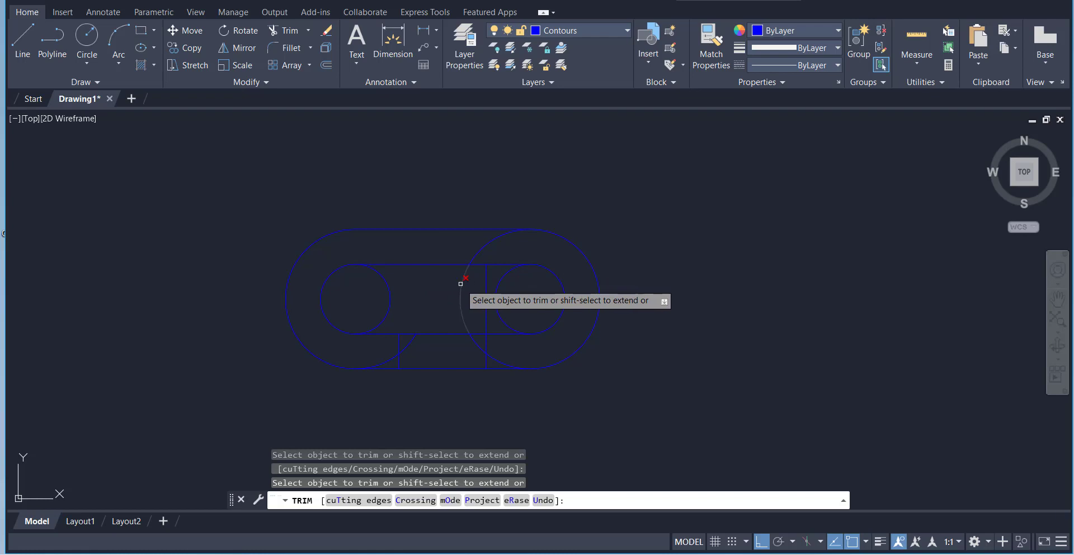
{"action": "left_click", "coordinate": [461, 281]}
{"action": "left_click", "coordinate": [487, 283]}
{"action": "left_click", "coordinate": [484, 243]}
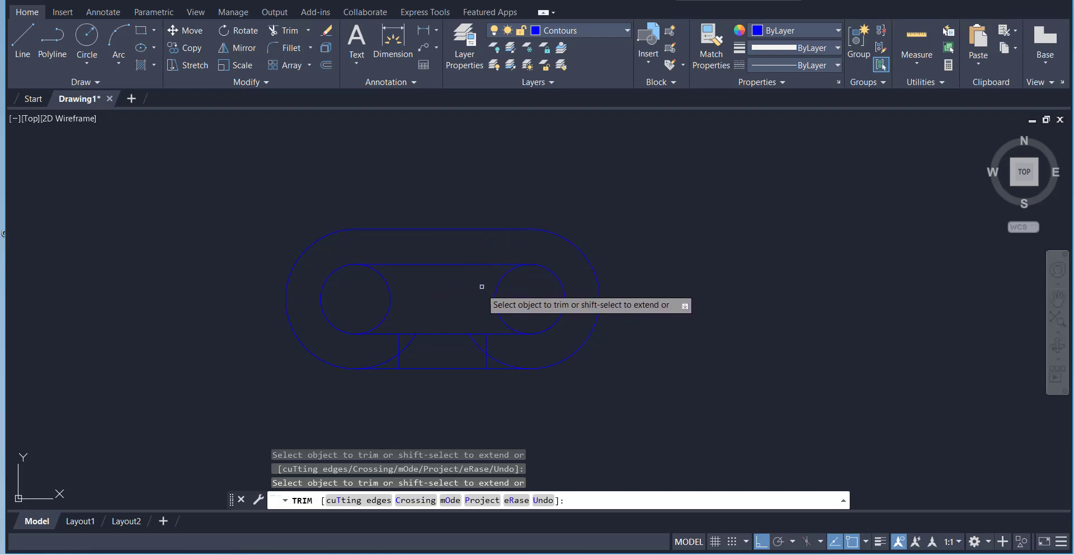
{"action": "left_click", "coordinate": [386, 282]}
{"action": "left_click", "coordinate": [496, 294]}
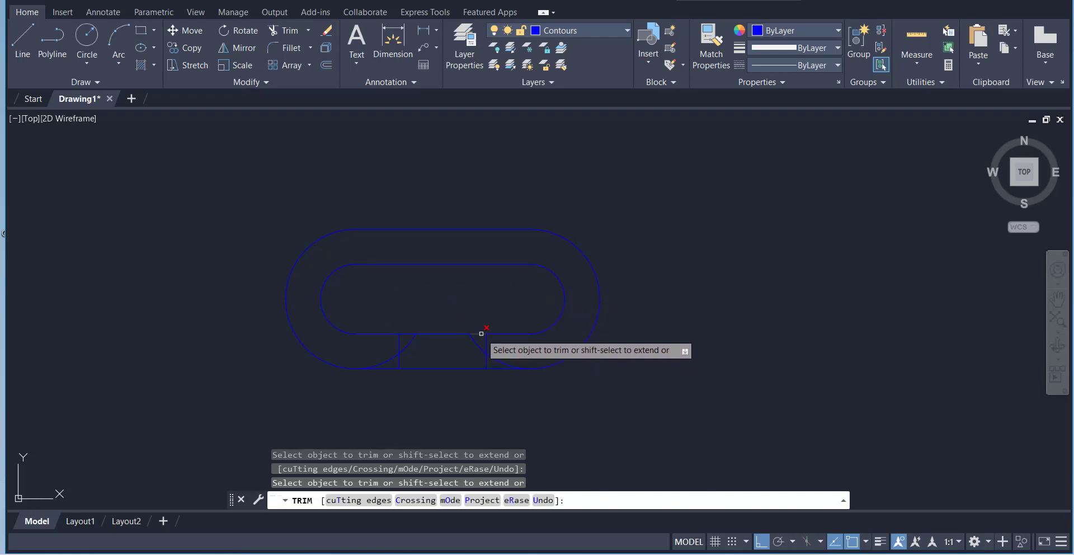
- Trim the lower slot lines between the two verticals and the leftover outer arcs, leaving an open gap in the lower side
{"action": "left_click", "coordinate": [481, 346]}
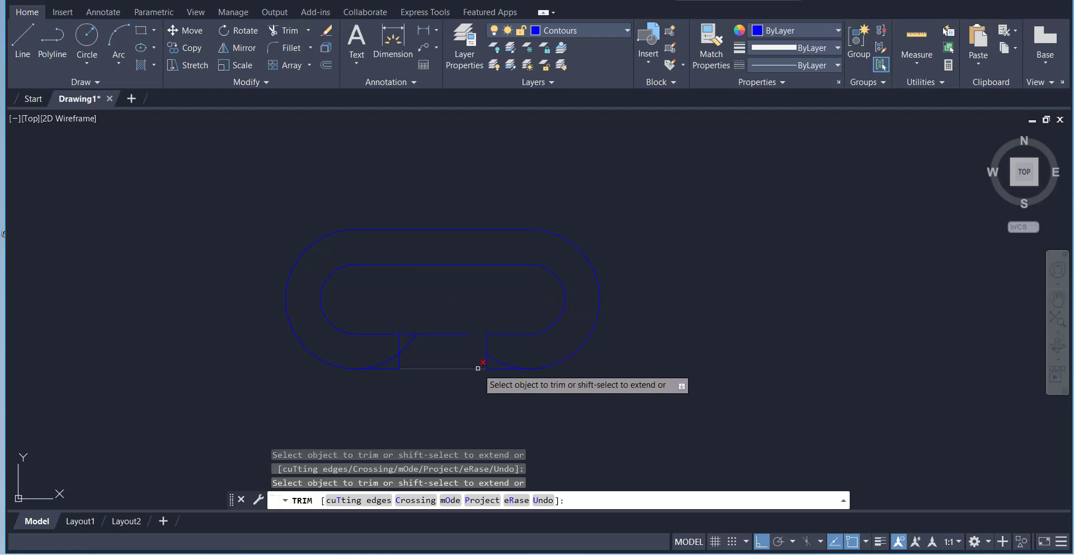
{"action": "left_click", "coordinate": [496, 358]}
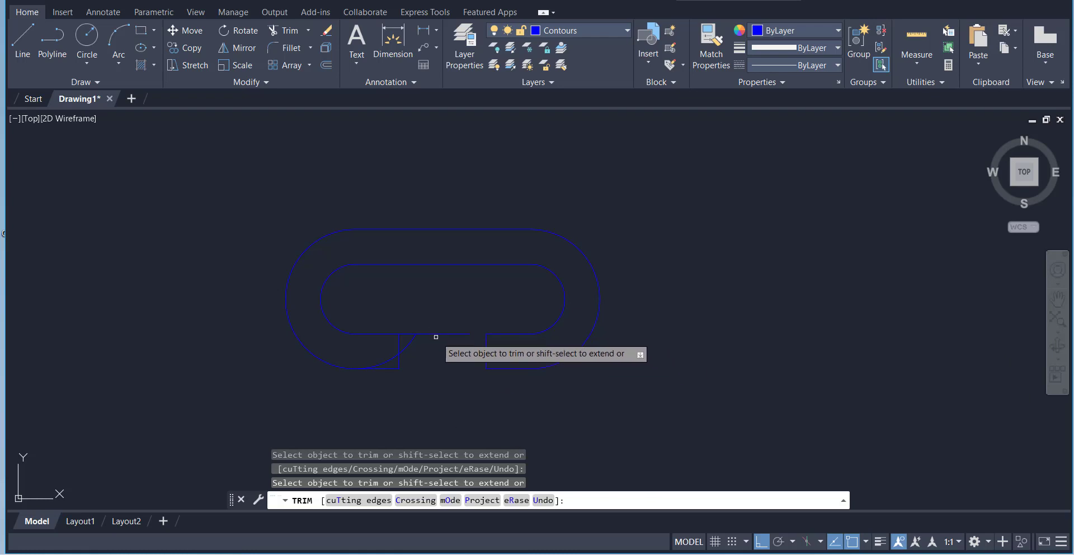
{"action": "left_click", "coordinate": [414, 334]}
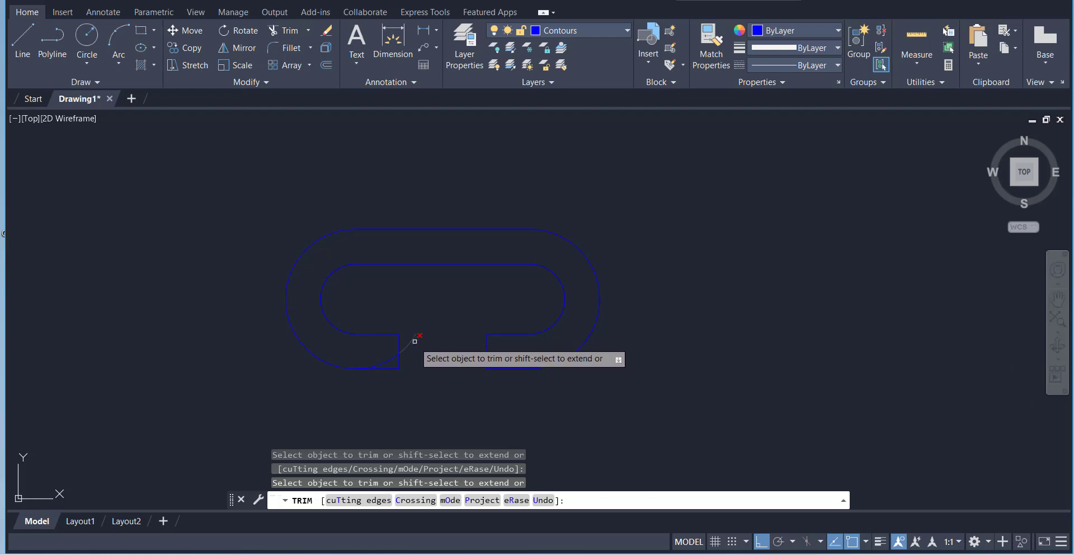
{"action": "left_click", "coordinate": [412, 341]}
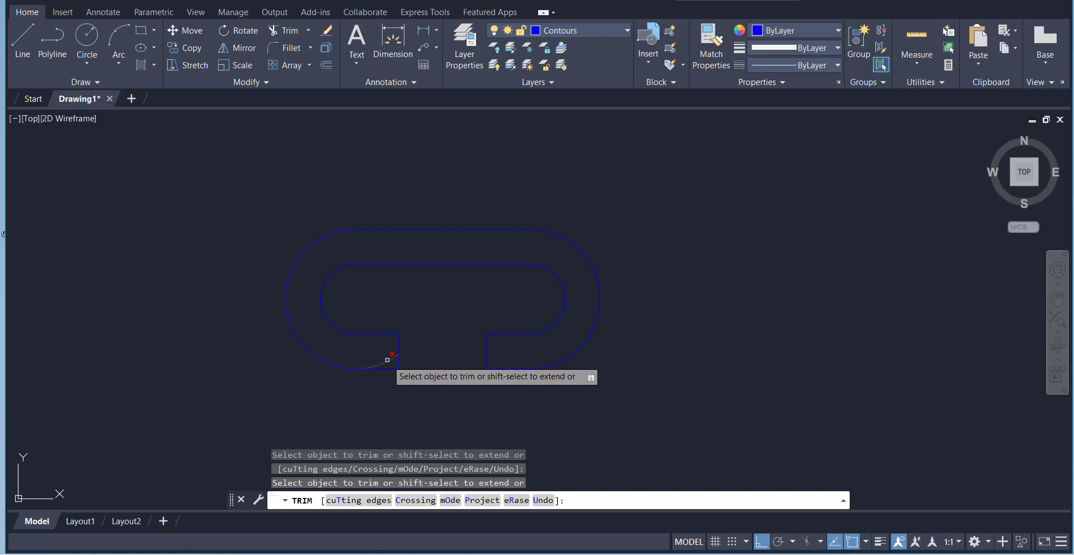
{"action": "right_click", "coordinate": [429, 300]}
{"action": "left_click", "coordinate": [443, 306]}
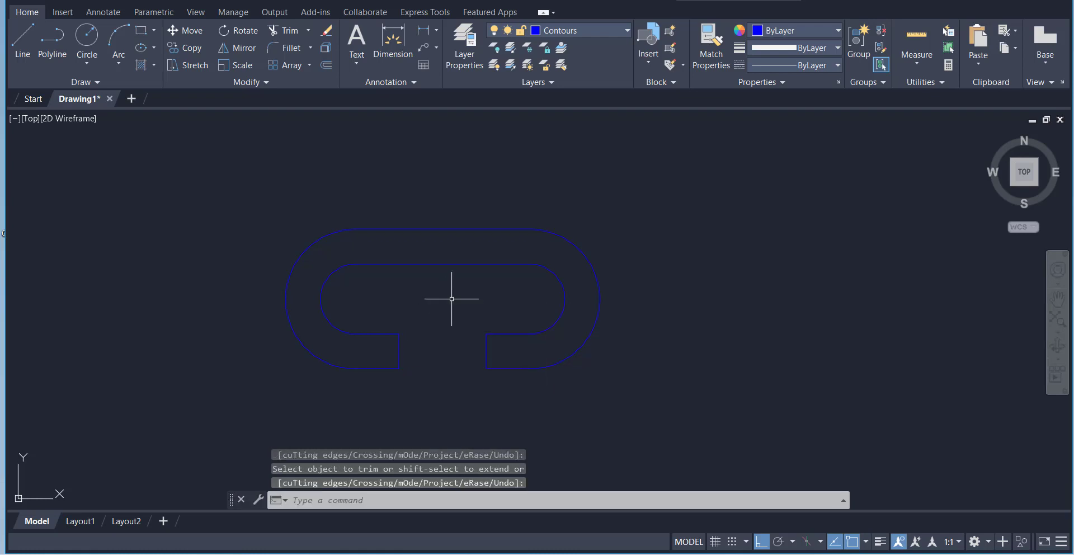
- Bring up the reference picture 3.png to check the coupling base dimensions
{"action": "left_click", "coordinate": [705, 553]}
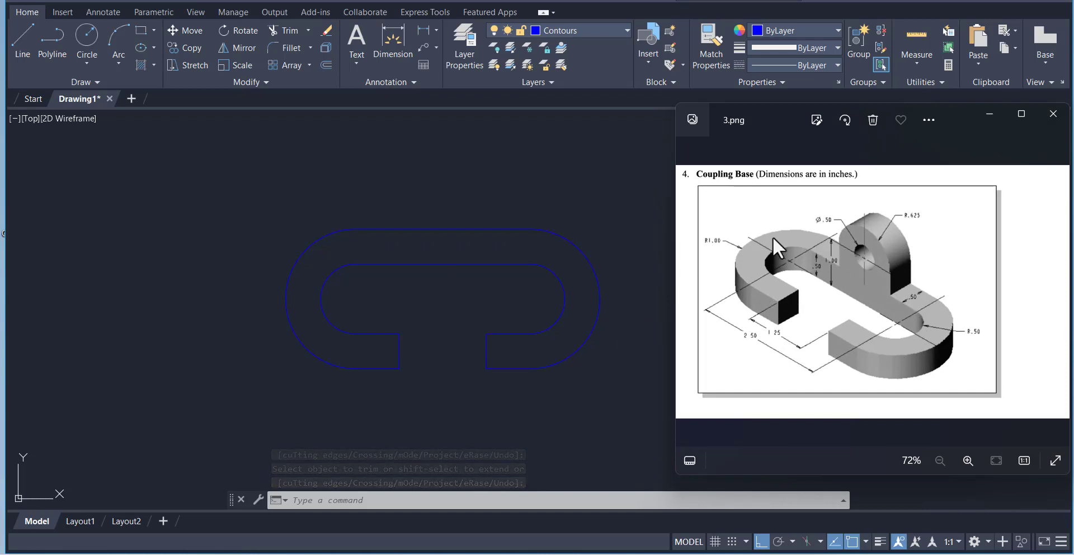
- Check the coupling base dimensions in the reference picture 3.png again and return to the drawing
{"action": "left_click", "coordinate": [584, 183]}
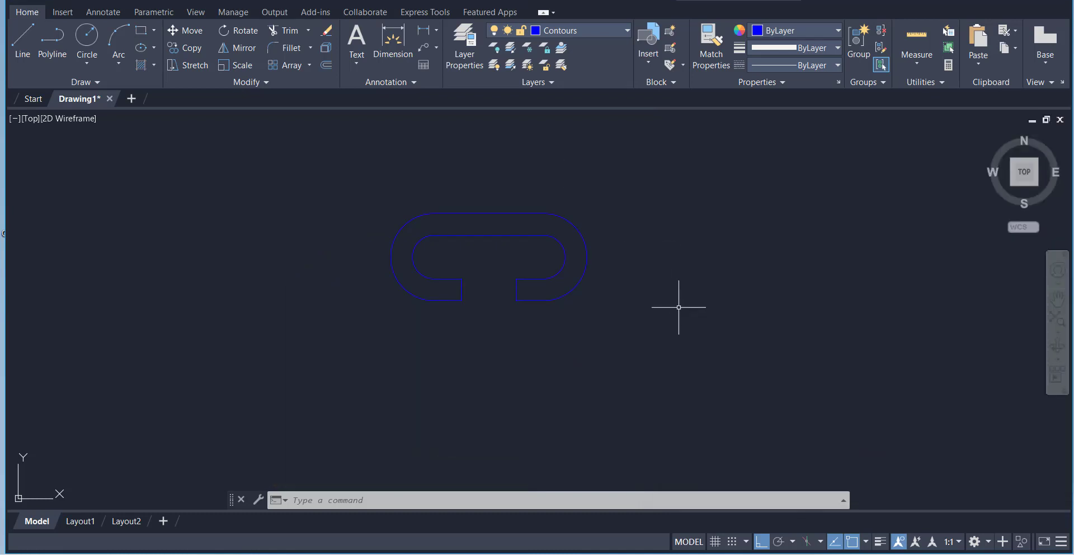
{"action": "key", "text": "alt+Tab"}
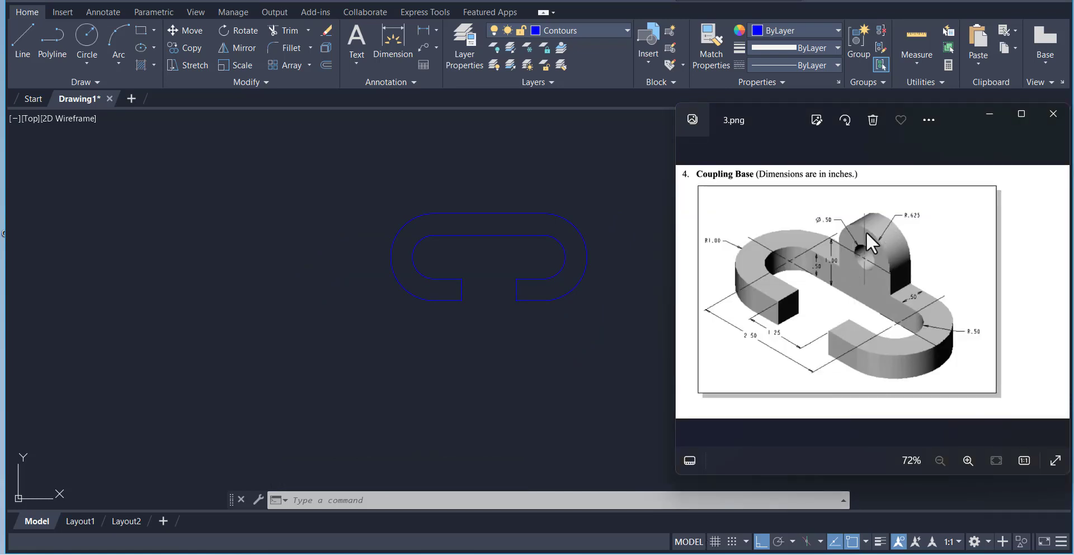
{"action": "left_click", "coordinate": [504, 326]}
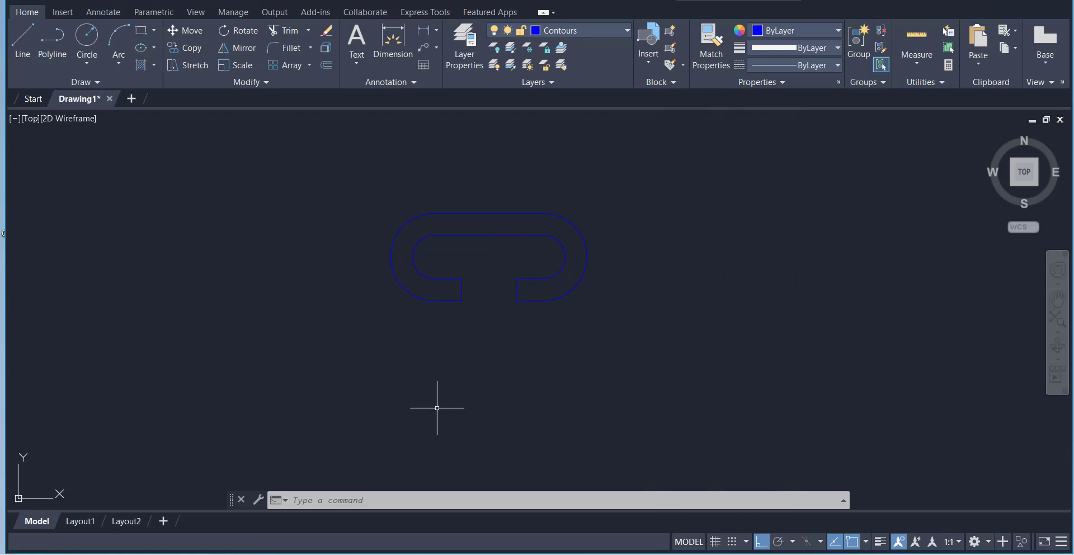
- On the Construsion layer, draw a vertical line about 4.38 long downward from the outer left arc's quadrant
{"action": "scroll", "coordinate": [462, 268], "scroll_direction": "down", "scroll_amount": 2}
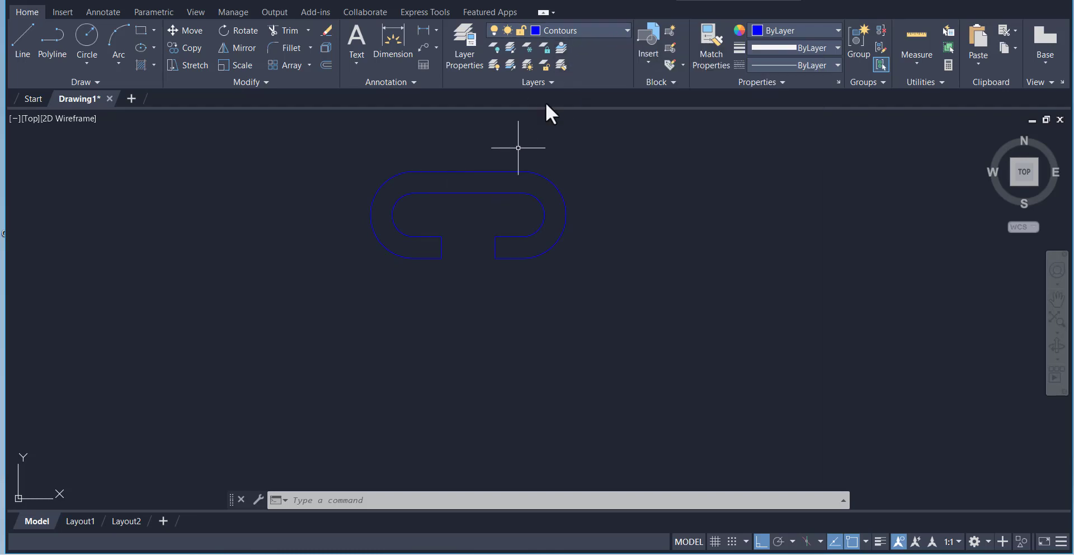
{"action": "left_click", "coordinate": [589, 29]}
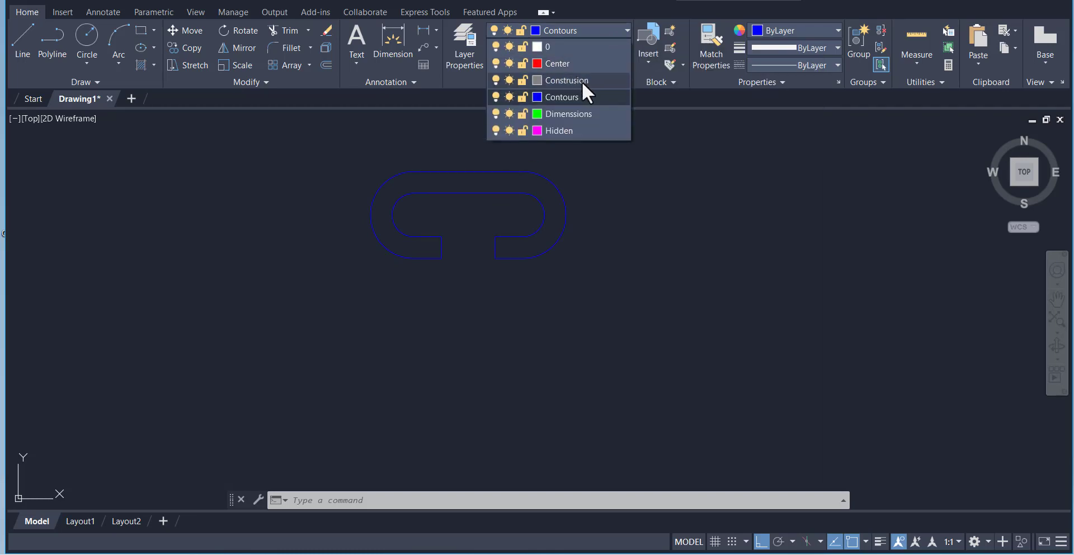
{"action": "left_click", "coordinate": [562, 80]}
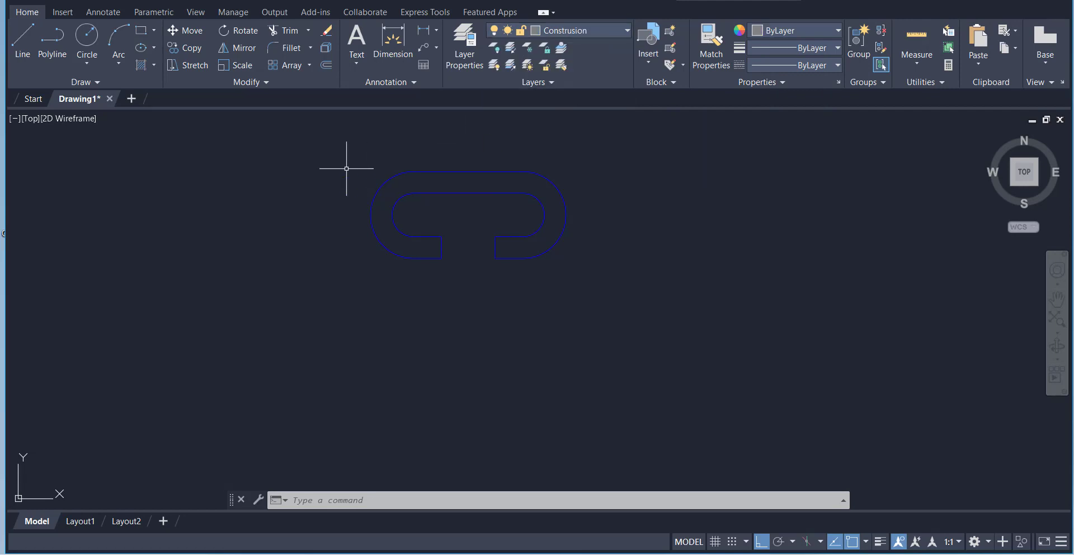
{"action": "left_click", "coordinate": [25, 55]}
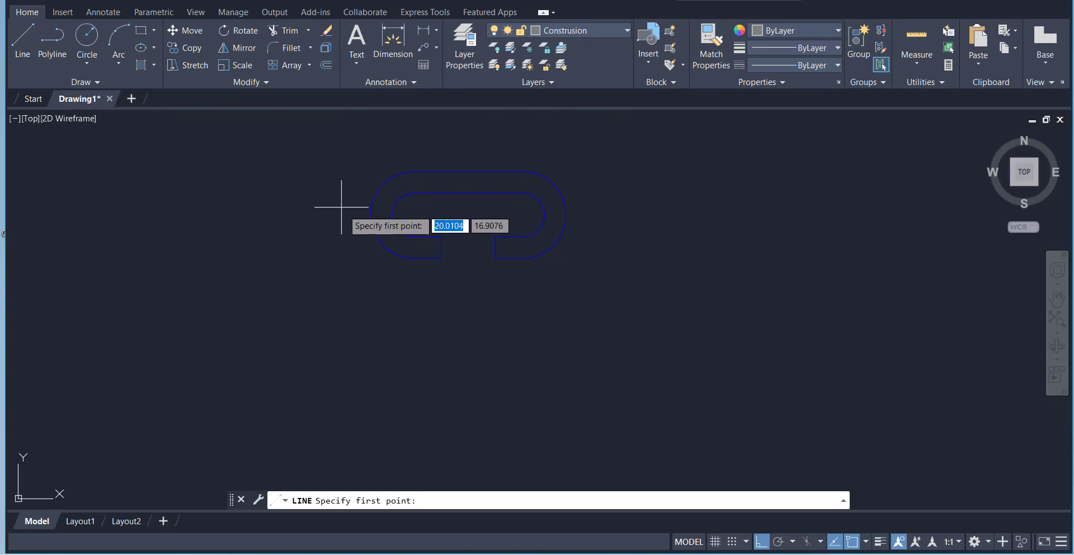
{"action": "left_click", "coordinate": [371, 214]}
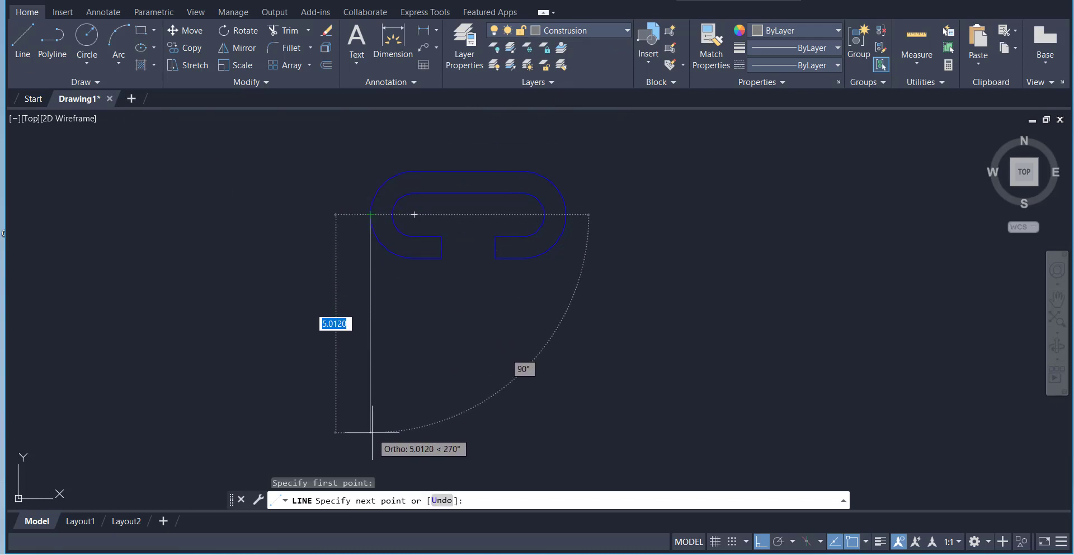
{"action": "left_click", "coordinate": [378, 404]}
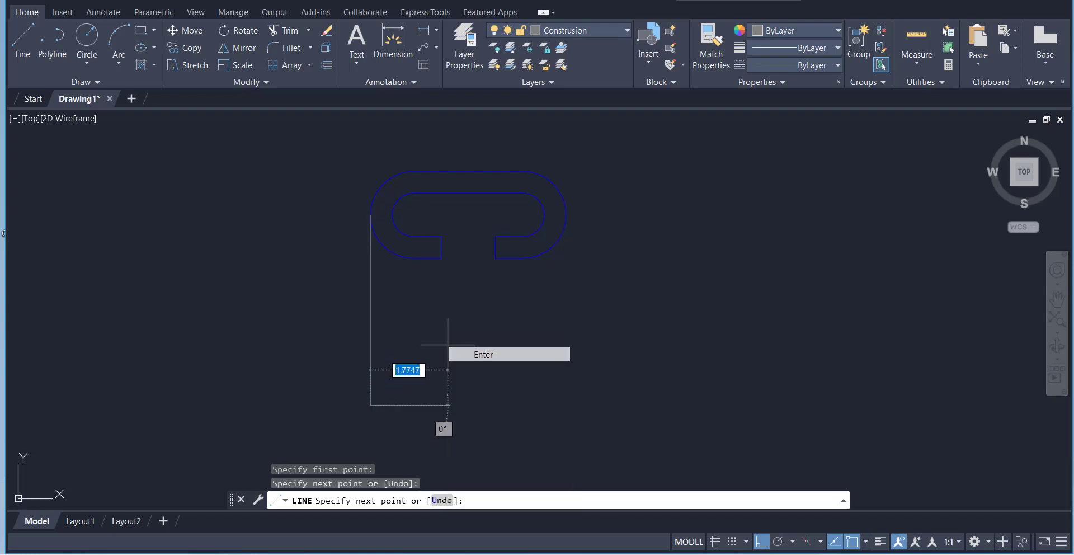
{"action": "key", "text": "Escape"}
- Draw a vertical construction line down from the outer right arc's quadrant, ending level with the left line
{"action": "left_click", "coordinate": [29, 40]}
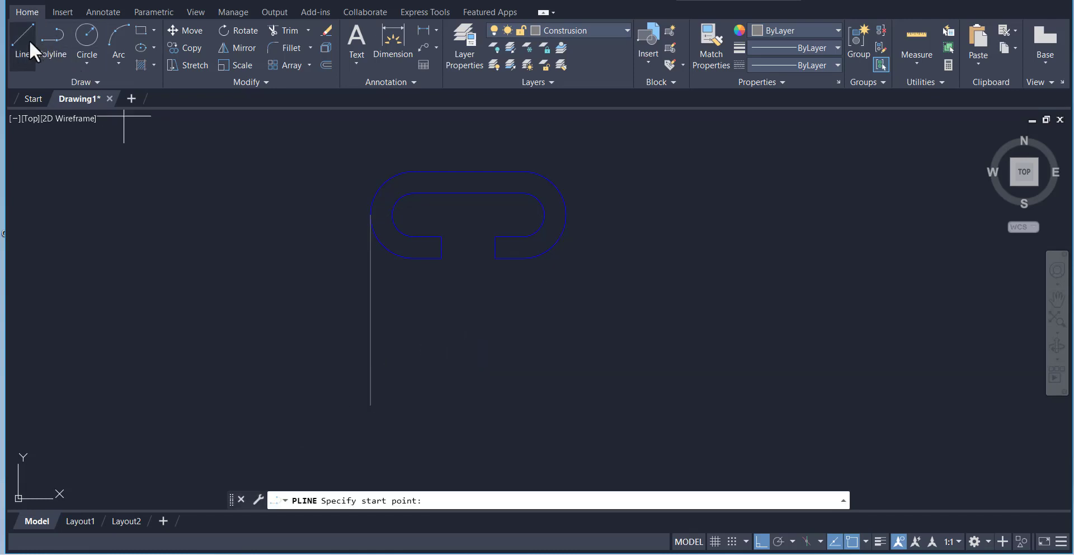
{"action": "left_click", "coordinate": [566, 214]}
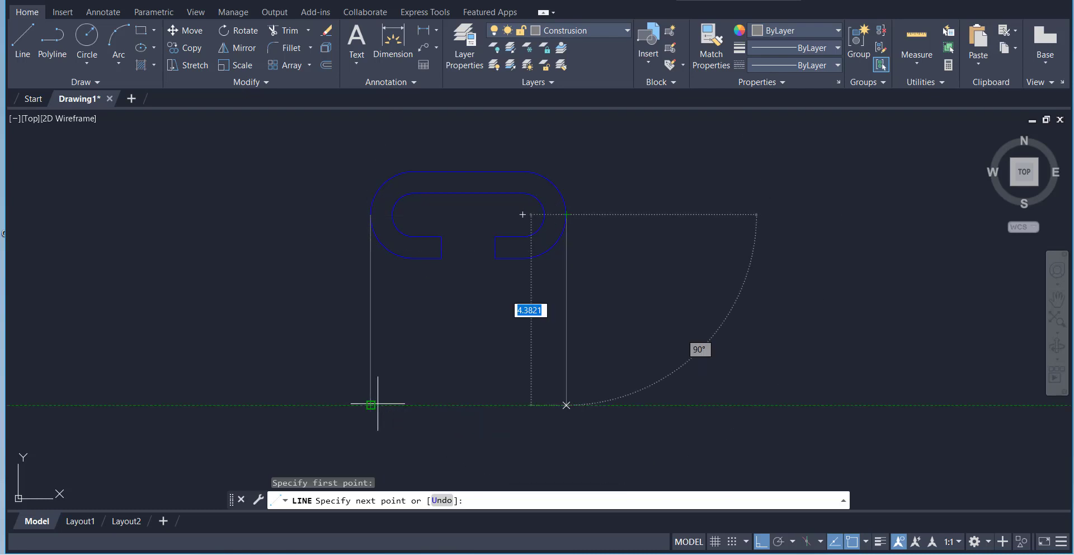
{"action": "left_click", "coordinate": [566, 405]}
{"action": "right_click", "coordinate": [616, 286]}
{"action": "left_click", "coordinate": [633, 295]}
- On the Contours layer, draw a closed rectangle 0.5 high with lines, its upper edge joining the lower ends of the two construction lines
{"action": "scroll", "coordinate": [607, 236], "scroll_direction": "down", "scroll_amount": 2}
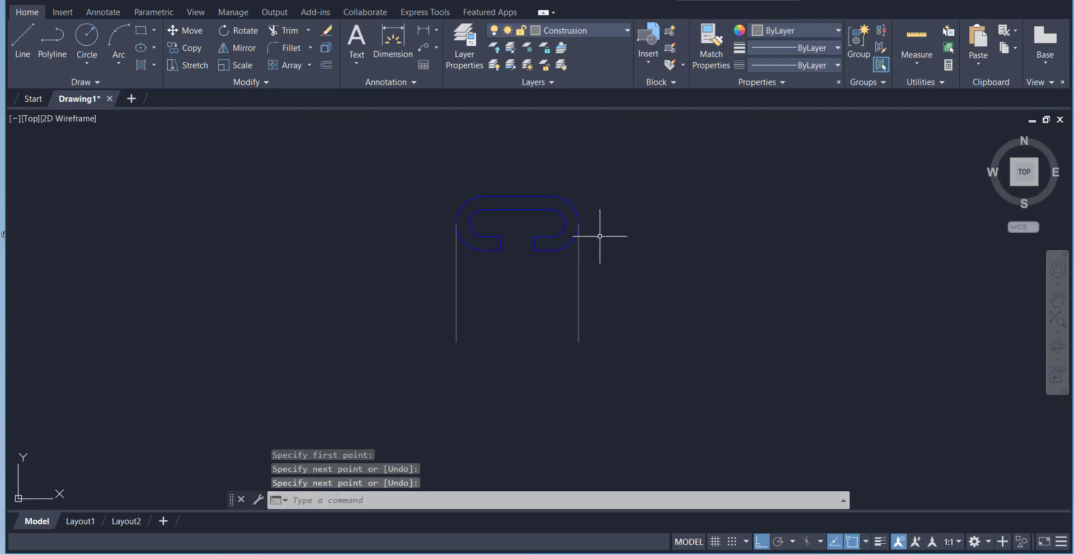
{"action": "scroll", "coordinate": [535, 374], "scroll_direction": "up", "scroll_amount": 2}
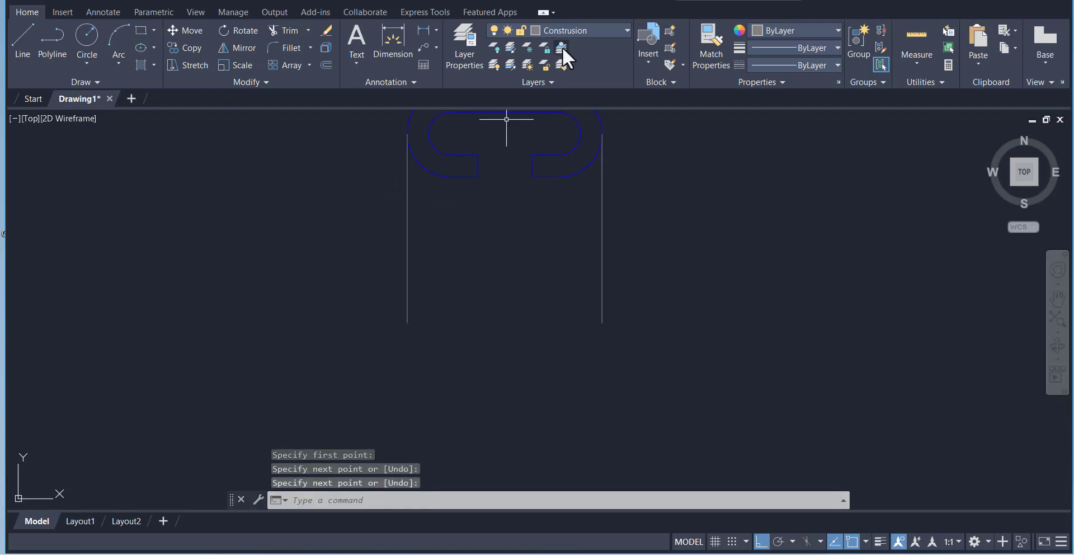
{"action": "left_click", "coordinate": [562, 29]}
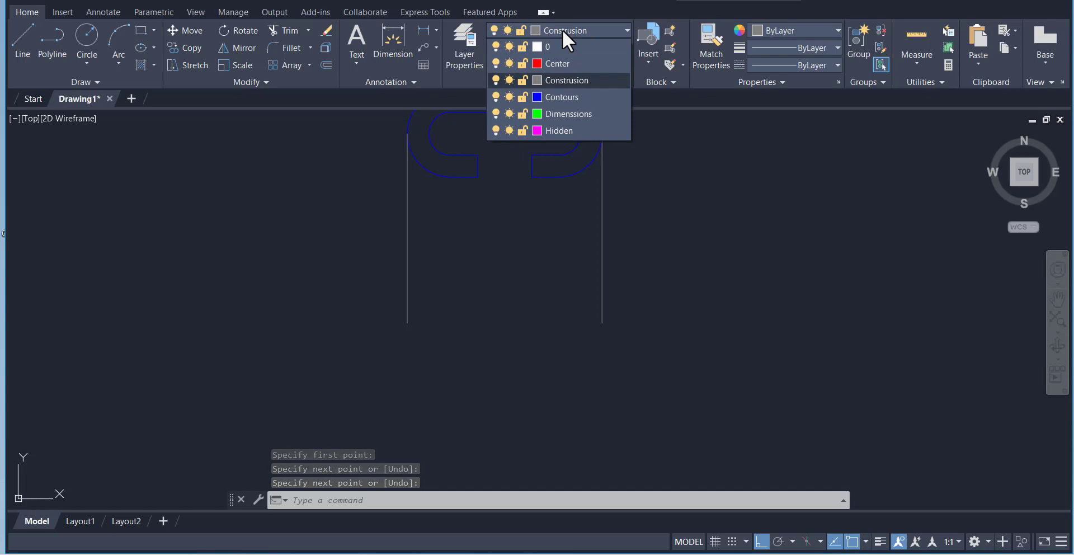
{"action": "left_click", "coordinate": [555, 97]}
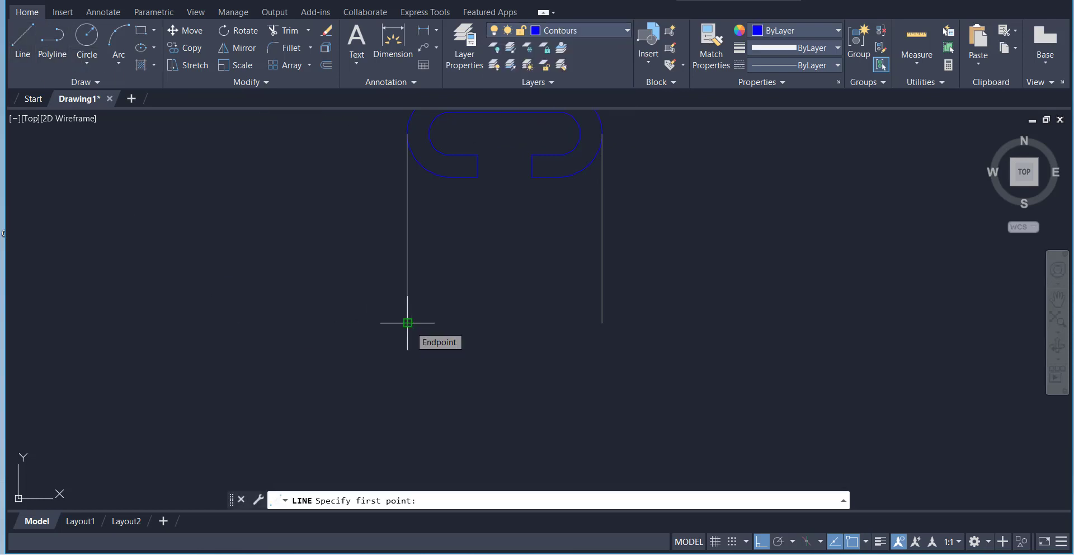
{"action": "left_click", "coordinate": [865, 541]}
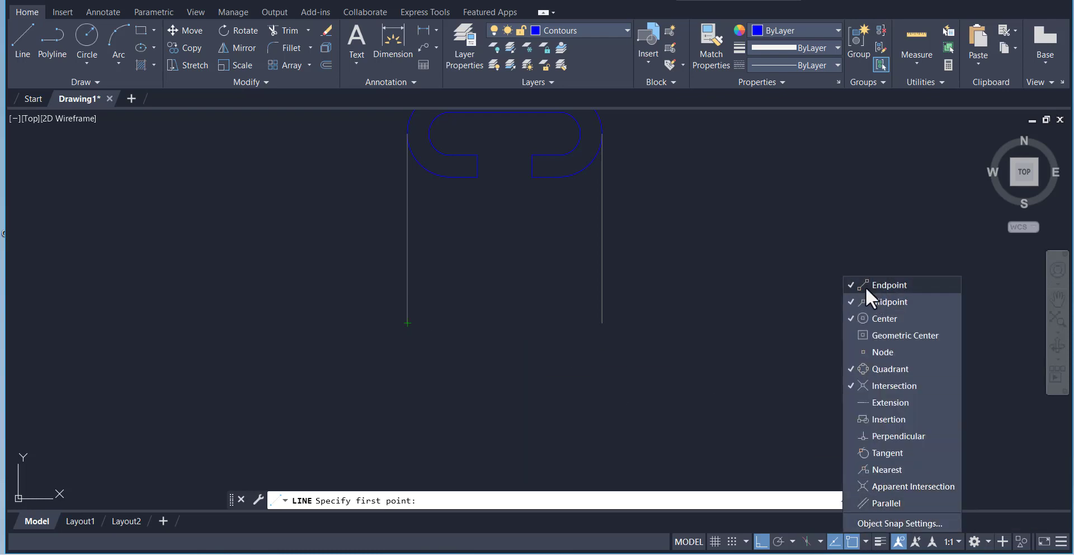
{"action": "left_click", "coordinate": [407, 323]}
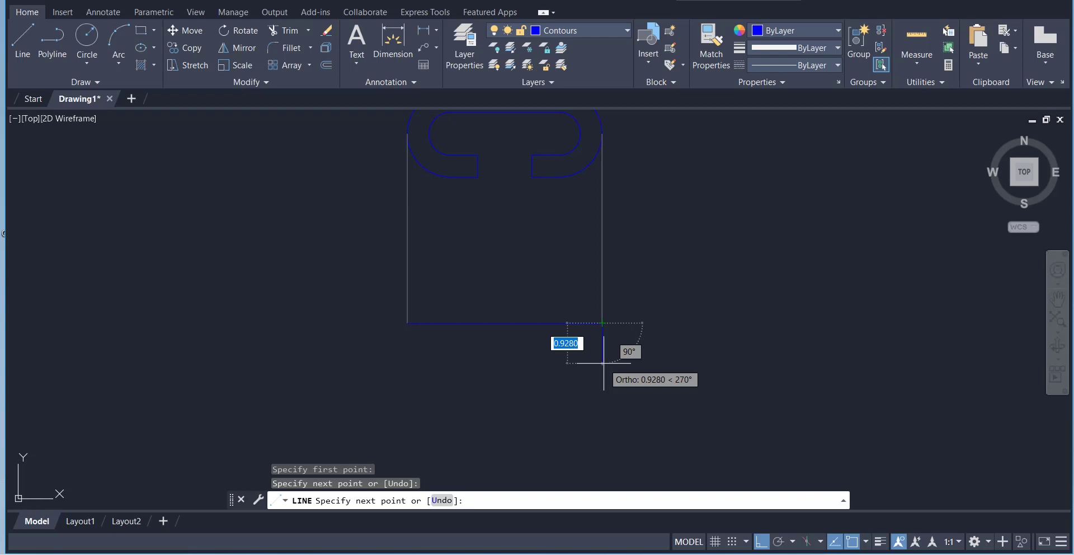
{"action": "type", "text": "0.5"}
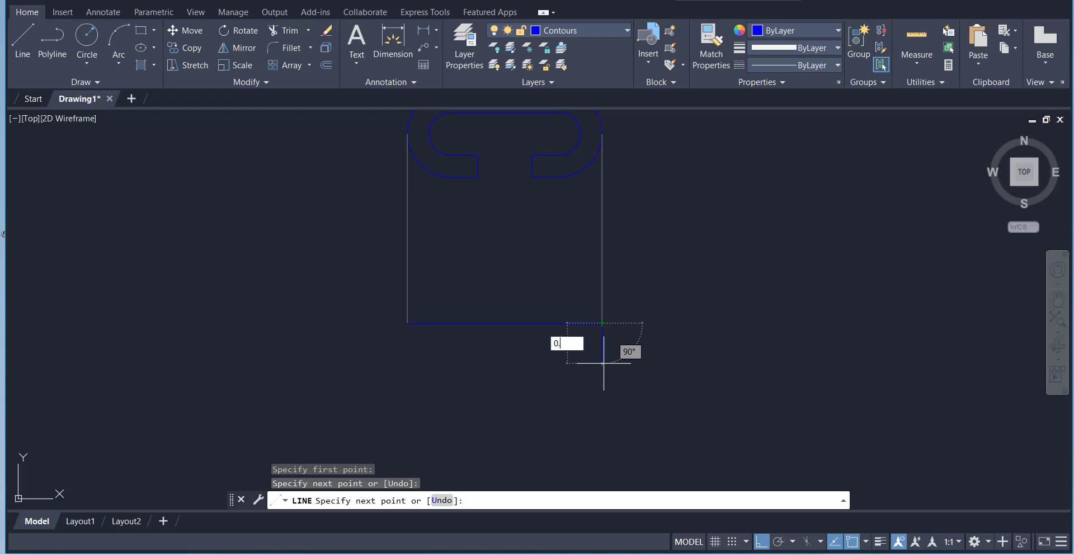
{"action": "key", "text": "Return"}
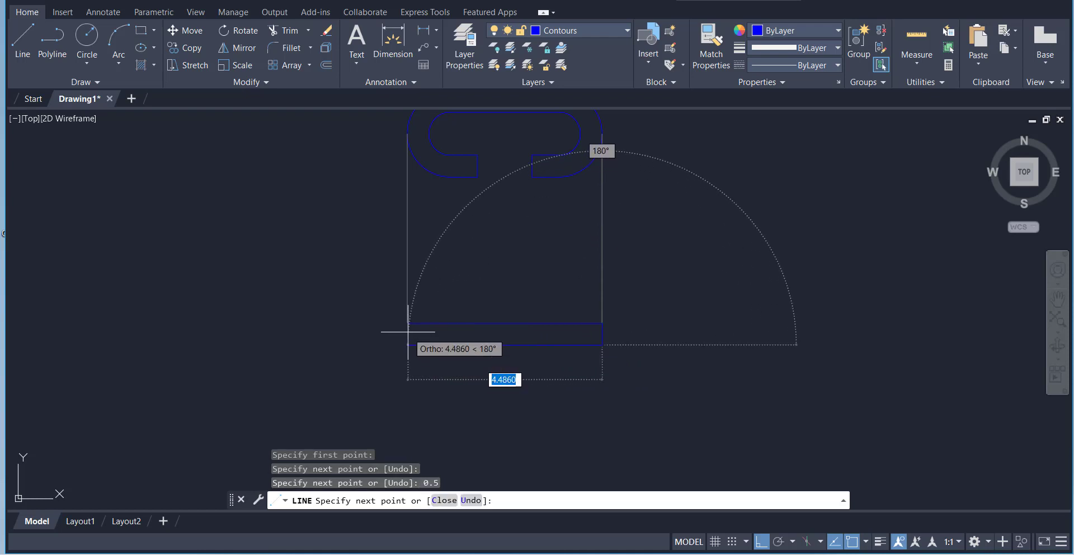
{"action": "left_click", "coordinate": [407, 345]}
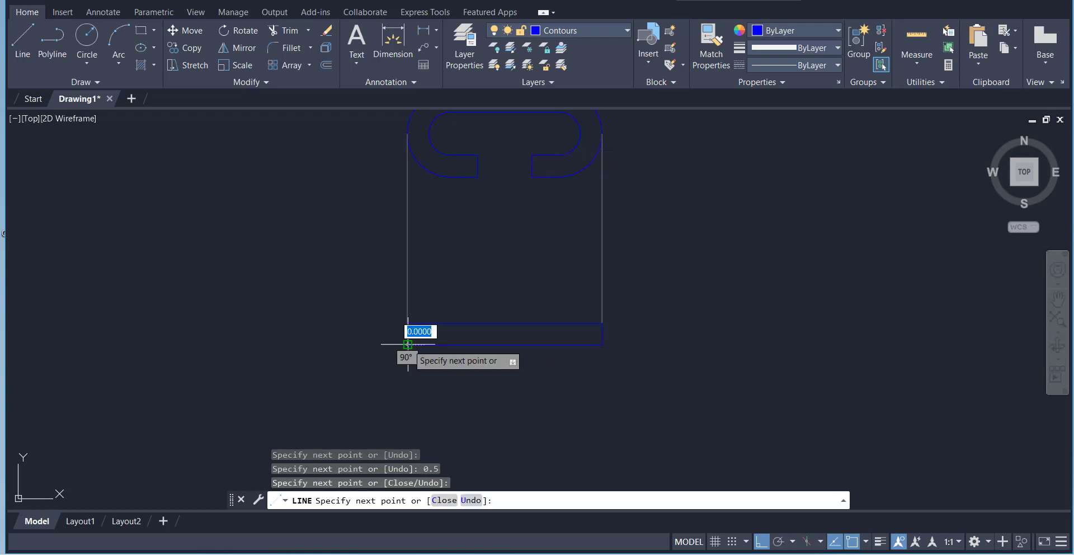
{"action": "left_click", "coordinate": [407, 323]}
{"action": "right_click", "coordinate": [350, 300]}
{"action": "left_click", "coordinate": [368, 306]}
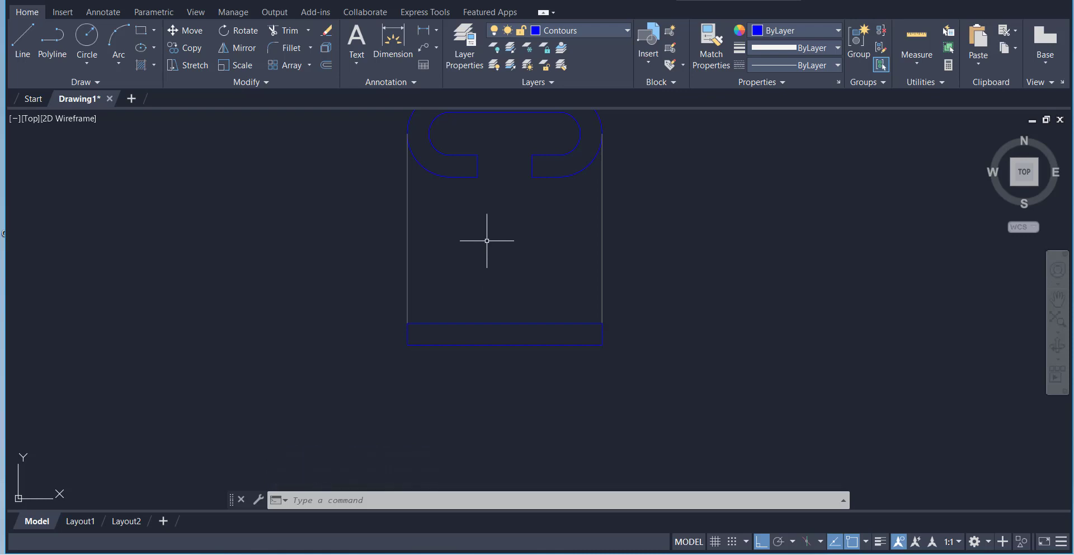
- Compare the top view and new front-view rectangle with the coupling base in 3.png, then return to the drawing
{"action": "scroll", "coordinate": [487, 241], "scroll_direction": "down", "scroll_amount": 4}
{"action": "scroll", "coordinate": [495, 205], "scroll_direction": "up", "scroll_amount": 4}
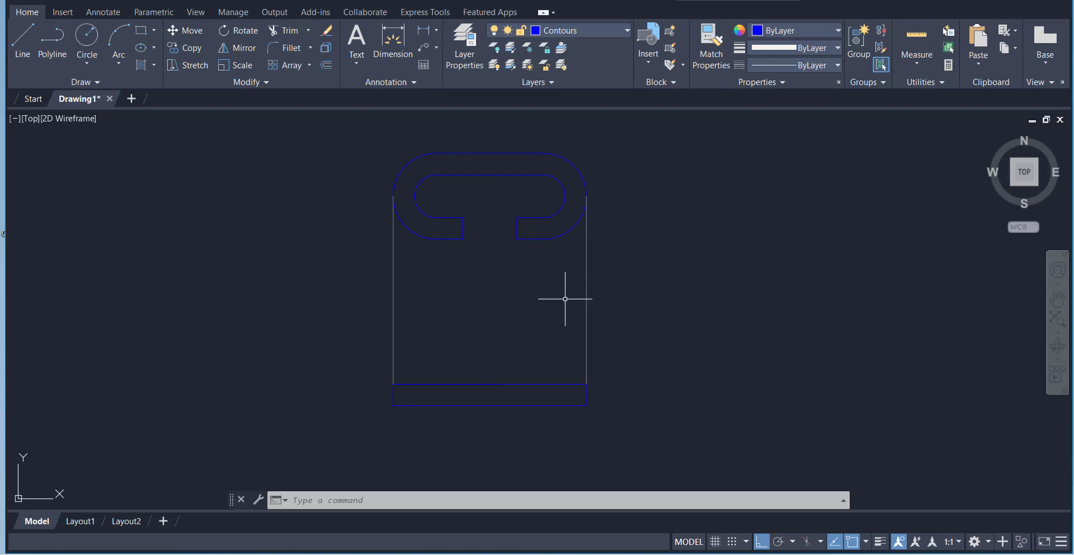
{"action": "key", "text": "alt+Tab"}
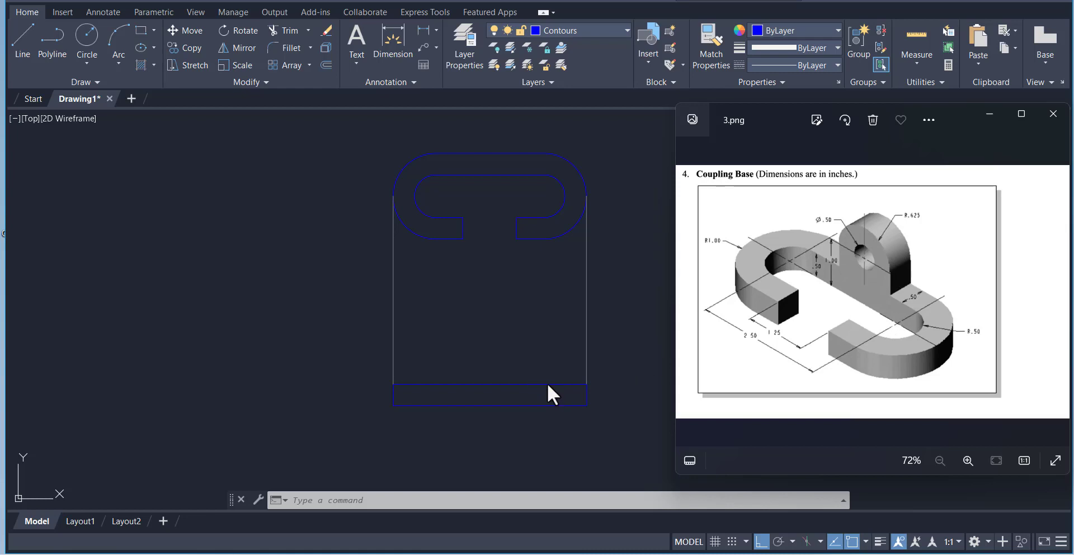
{"action": "left_click", "coordinate": [451, 350]}
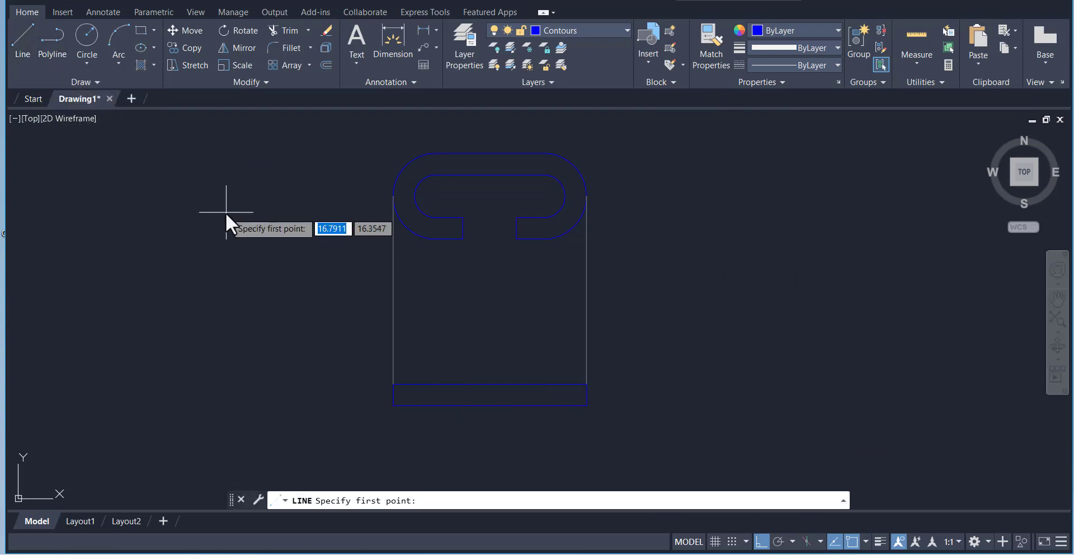
- On the Construsion layer, draw a vertical line from the inner left arc's quadrant down towards the rectangle
{"action": "left_click", "coordinate": [591, 25]}
{"action": "left_click", "coordinate": [559, 80]}
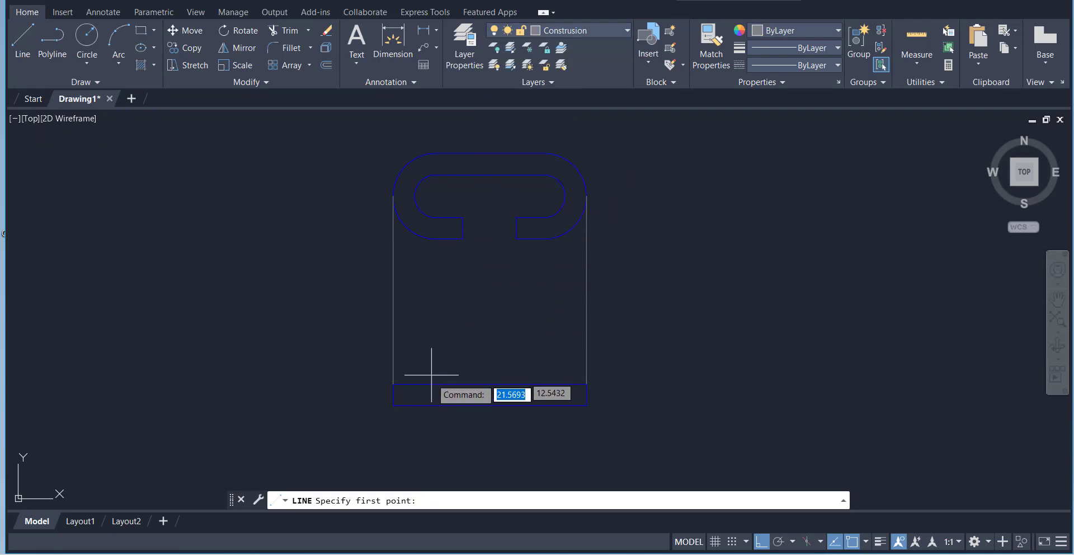
{"action": "left_click", "coordinate": [414, 195]}
{"action": "left_click", "coordinate": [412, 332]}
{"action": "right_click", "coordinate": [446, 304]}
{"action": "left_click", "coordinate": [456, 307]}
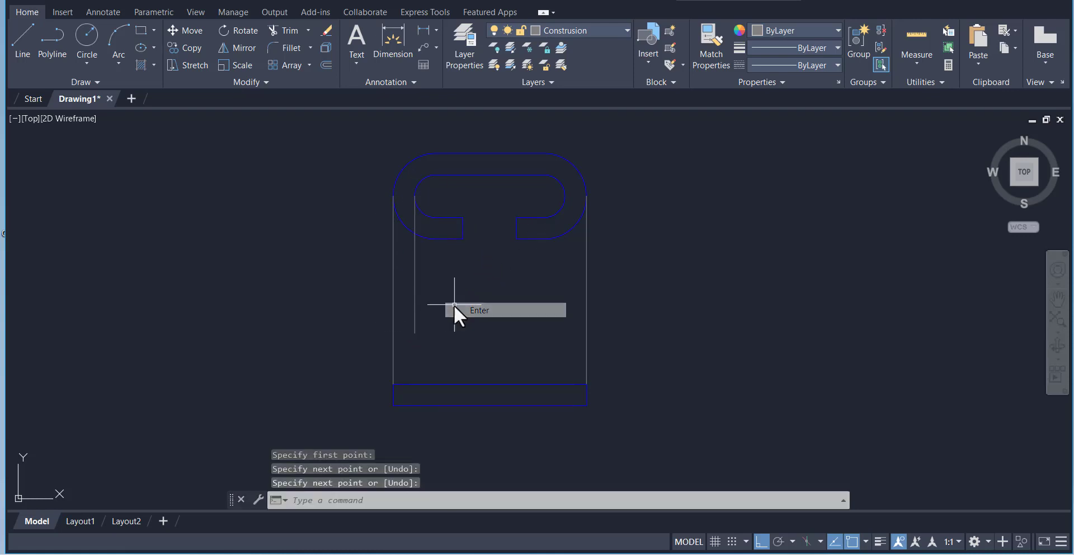
- Draw another vertical construction line from the inner right arc's quadrant down towards the rectangle
{"action": "right_click", "coordinate": [454, 304]}
{"action": "left_click", "coordinate": [500, 29]}
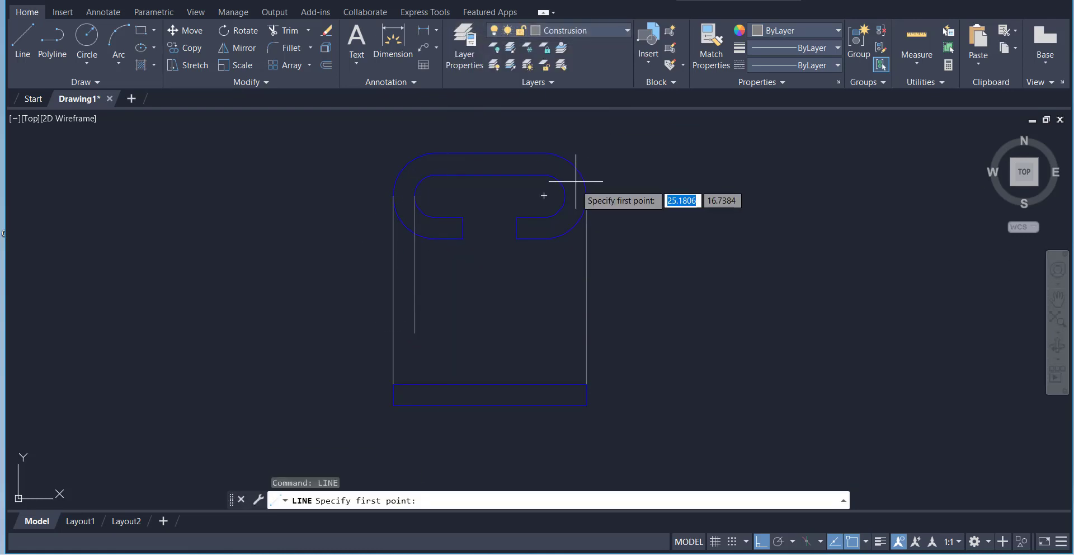
{"action": "left_click", "coordinate": [565, 195]}
{"action": "left_click", "coordinate": [548, 304]}
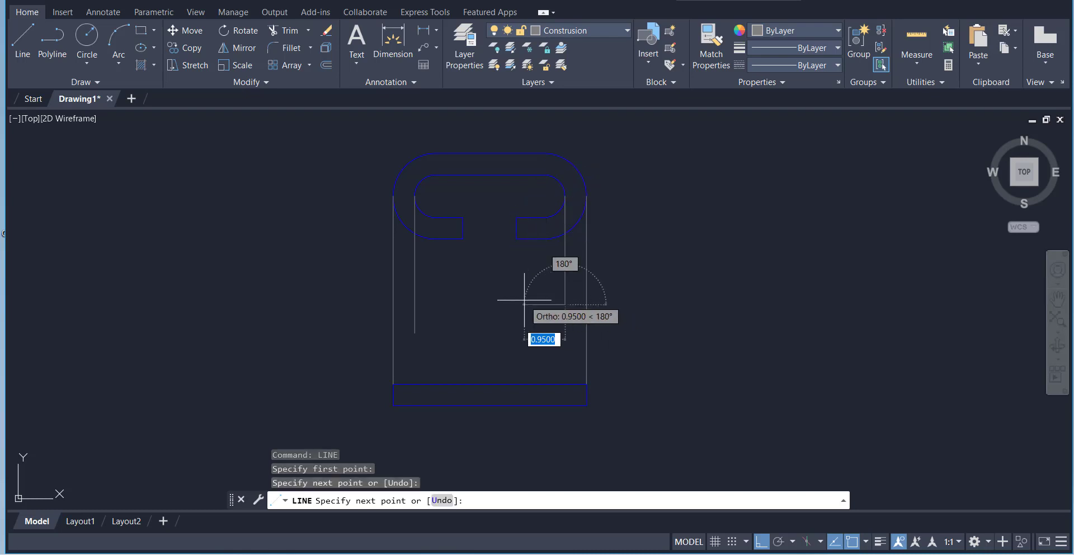
{"action": "right_click", "coordinate": [546, 310]}
{"action": "left_click", "coordinate": [546, 310]}
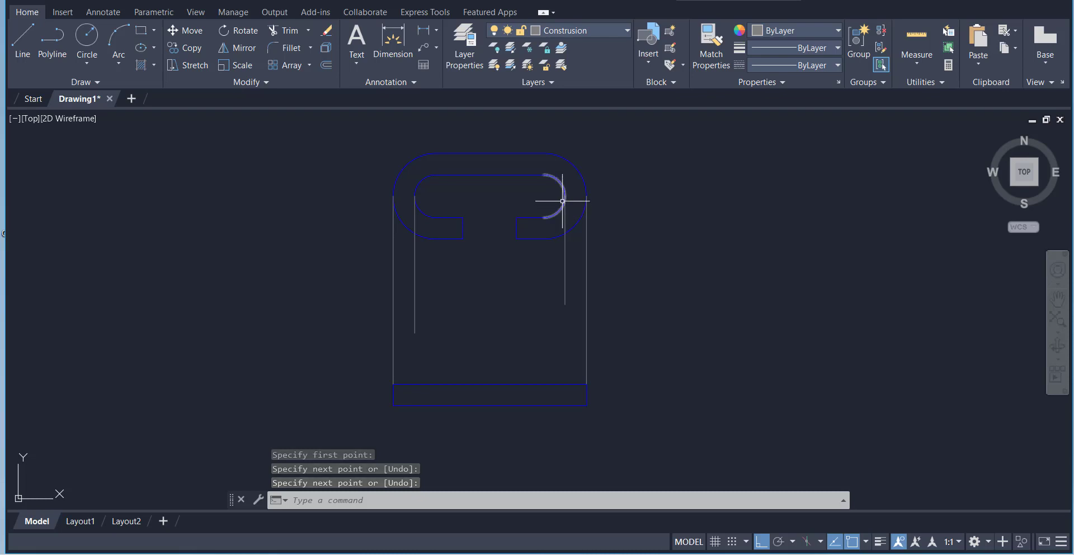
- Extend both inner construction lines down to the upper edge of the rectangle
{"action": "left_click", "coordinate": [308, 30]}
{"action": "left_click", "coordinate": [302, 81]}
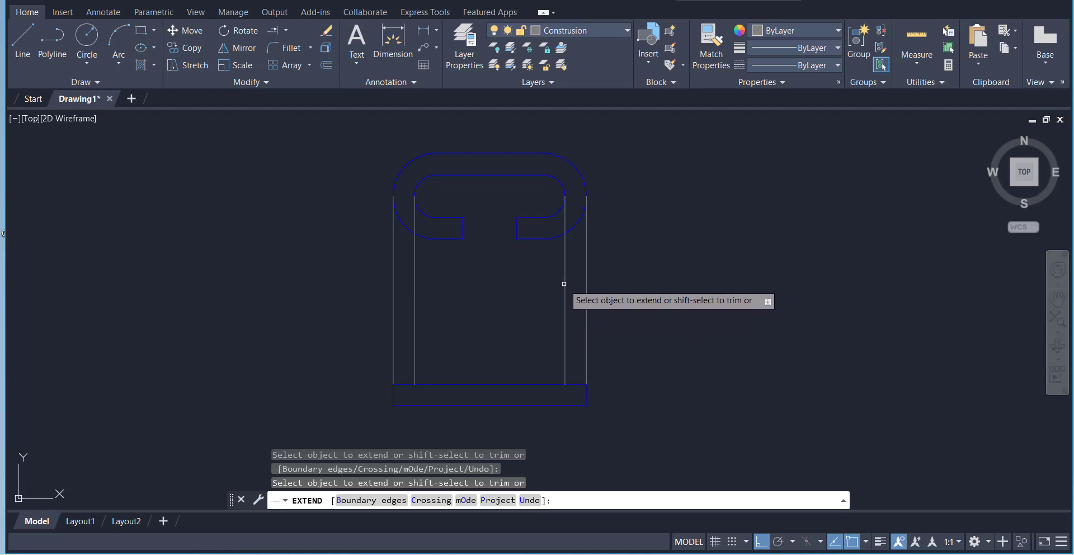
{"action": "right_click", "coordinate": [648, 245]}
{"action": "left_click", "coordinate": [673, 251]}
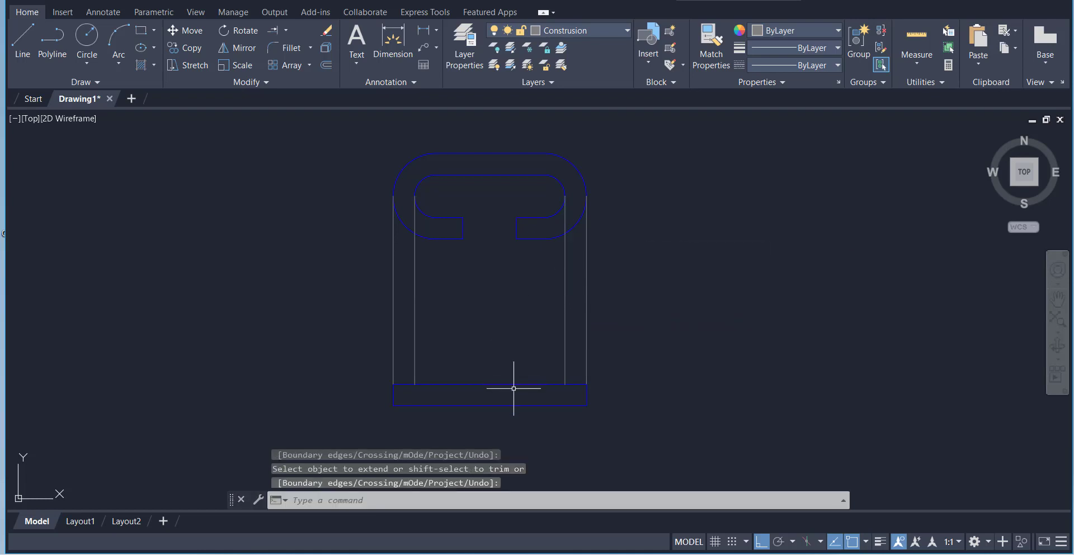
- On the Hidden layer, draw a vertical line from the left inner construction line's lower end through the rectangle, past its lower edge
{"action": "left_click", "coordinate": [568, 31]}
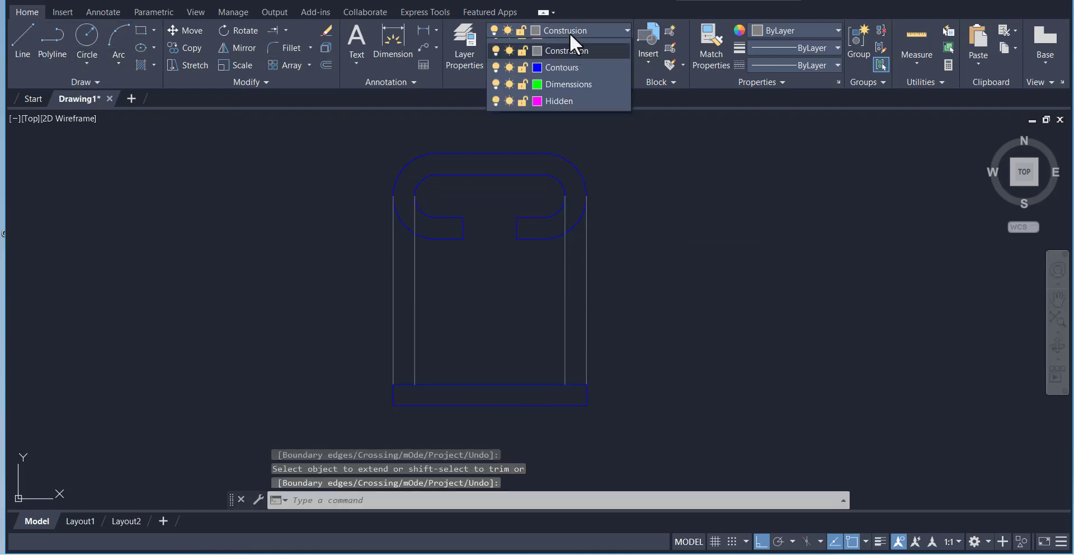
{"action": "left_click", "coordinate": [563, 129]}
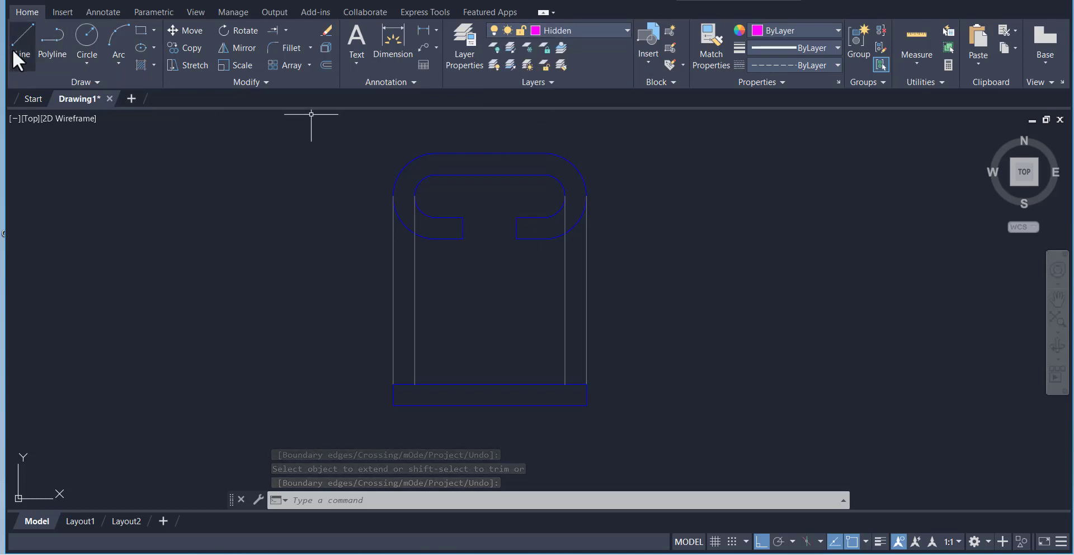
{"action": "left_click", "coordinate": [13, 49]}
{"action": "left_click", "coordinate": [414, 385]}
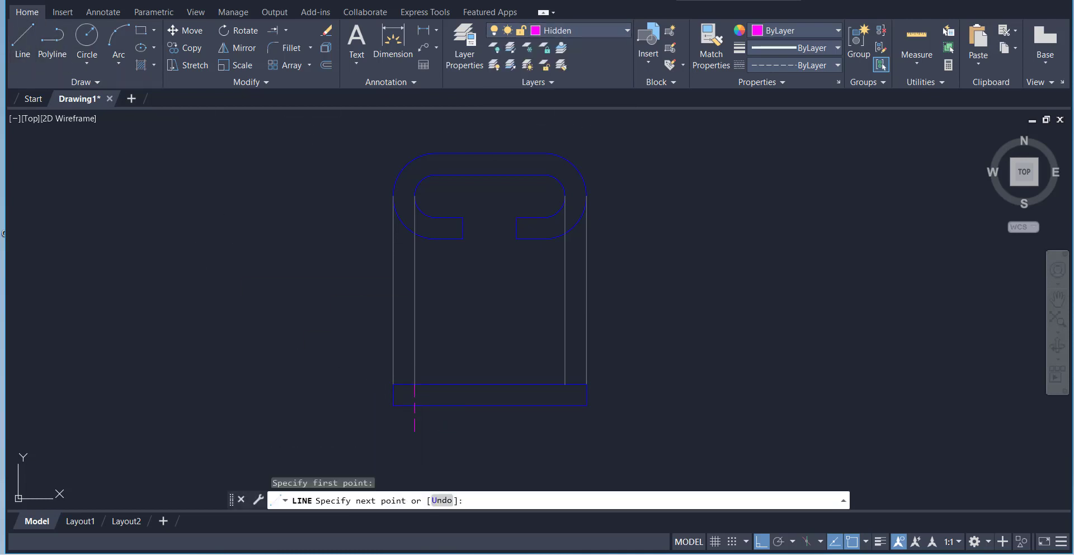
{"action": "left_click", "coordinate": [415, 430]}
{"action": "right_click", "coordinate": [444, 358]}
{"action": "left_click", "coordinate": [468, 365]}
- Repeat the Line command for another hidden line in the front view
{"action": "right_click", "coordinate": [464, 339]}
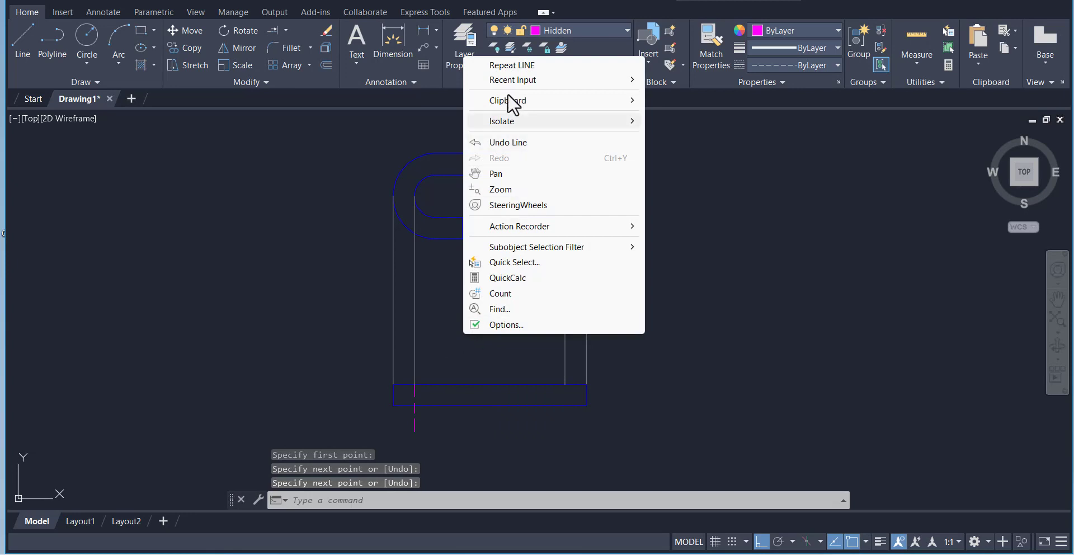